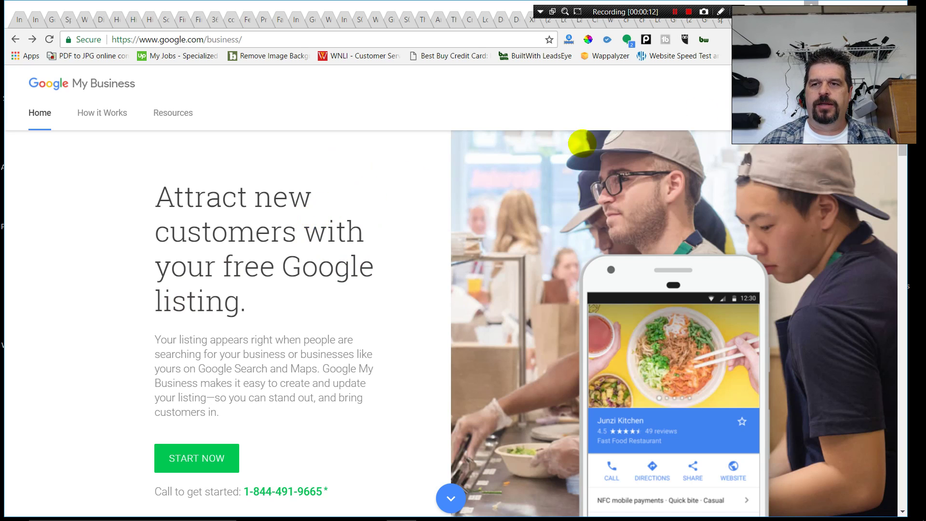
Step: Open the management dashboard of the published Specialized Digital Marketing location from the account's list of locations
click(367, 231)
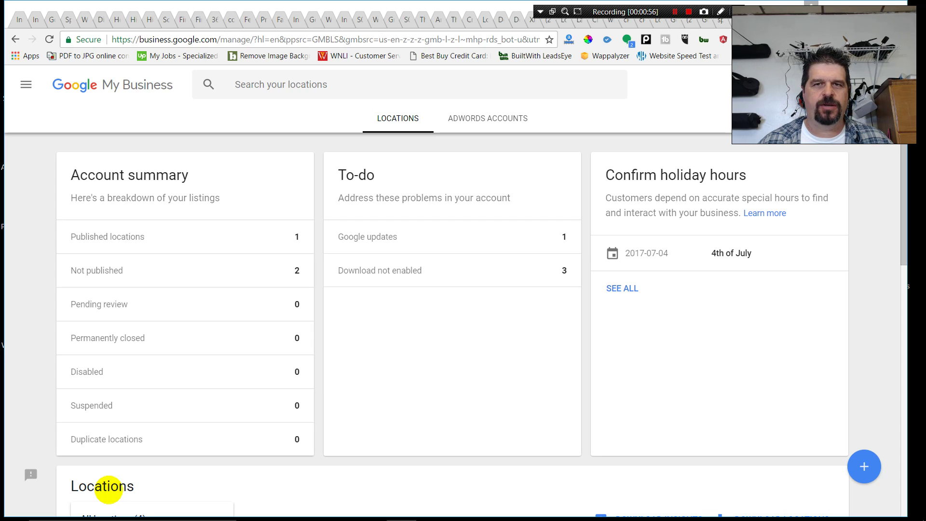
scroll(64, 490, down, 10)
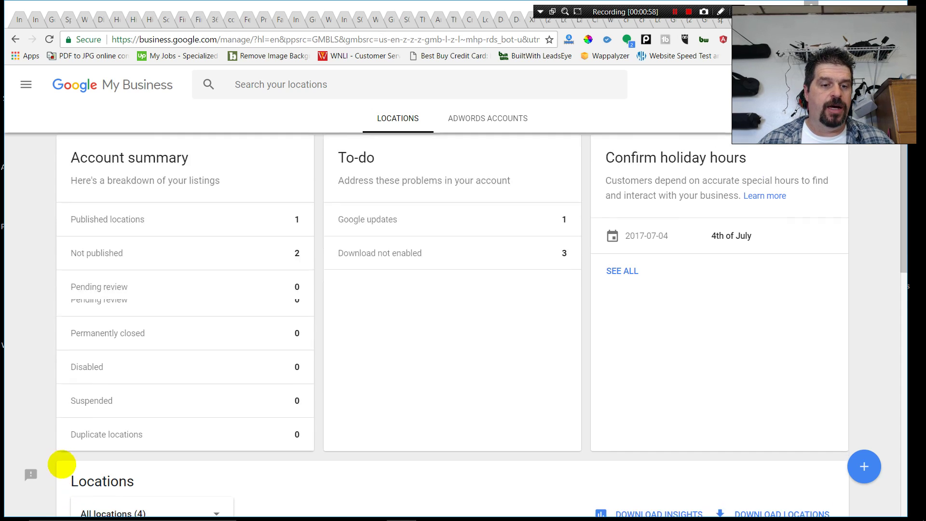
scroll(408, 391, down, 2)
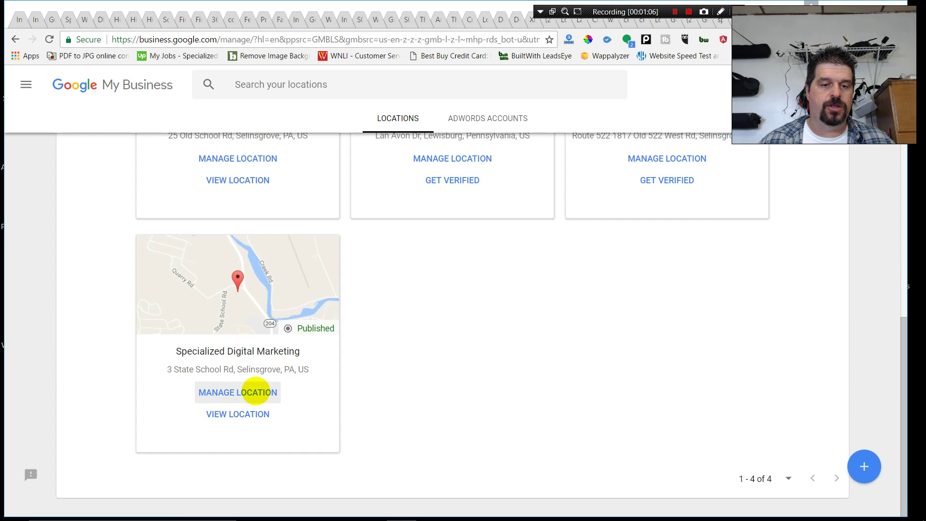
click(254, 392)
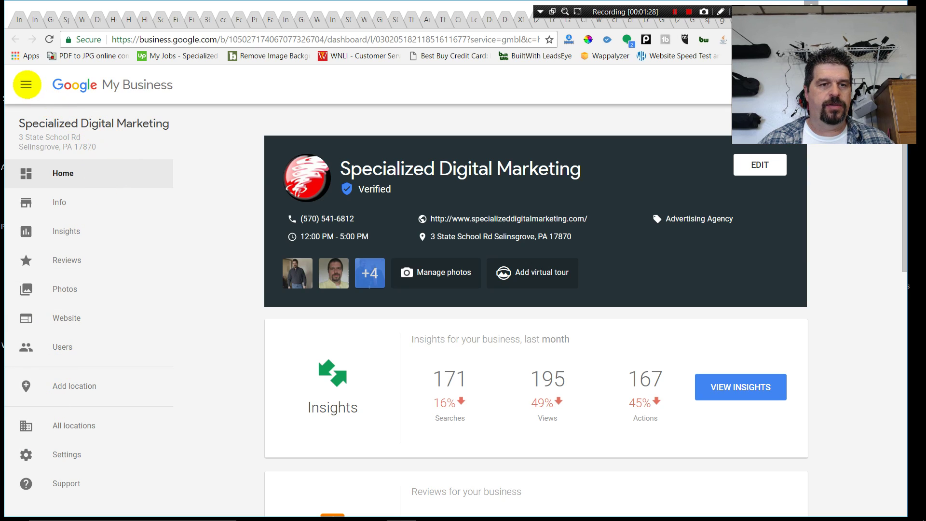
Step: Collapse and reopen the navigation sidebar, and examine the dashboard's Insights, Reviews, YouTube and AdWords Express cards
click(26, 84)
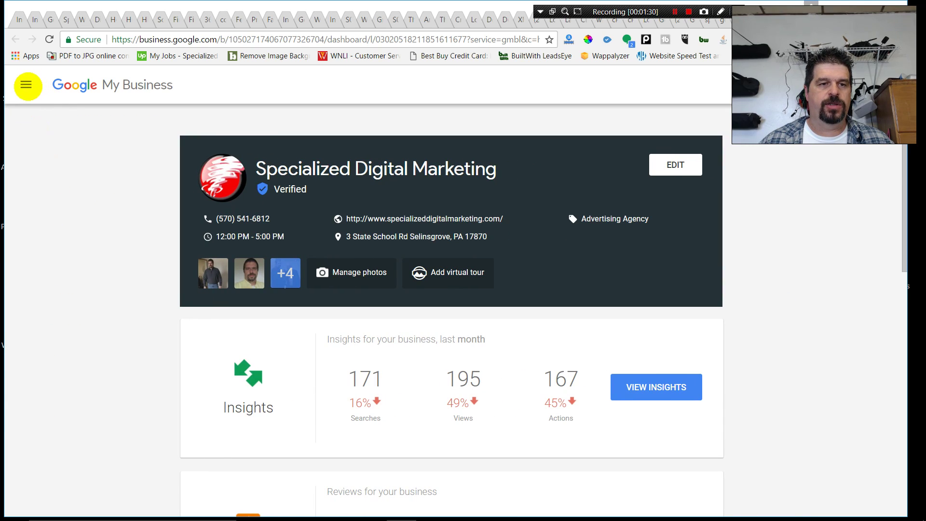
click(27, 84)
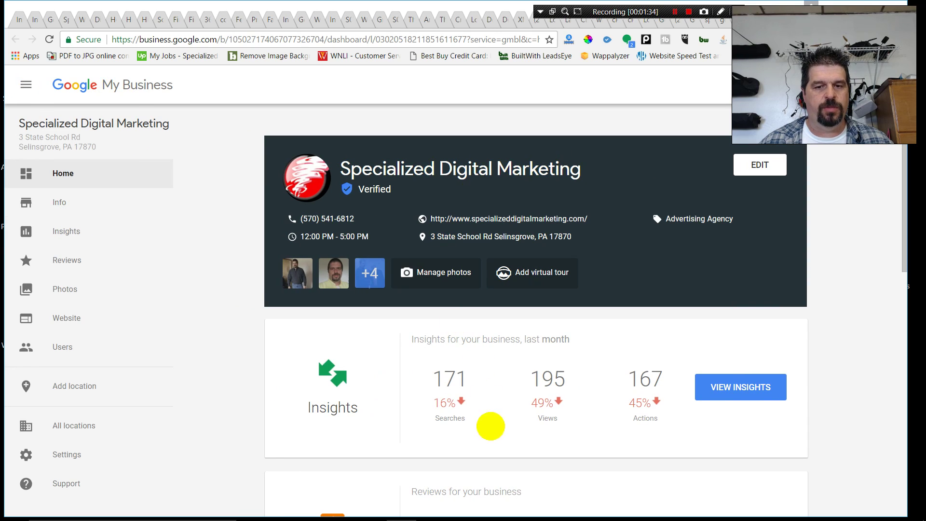
scroll(434, 350, down, 4)
scroll(454, 341, down, 3)
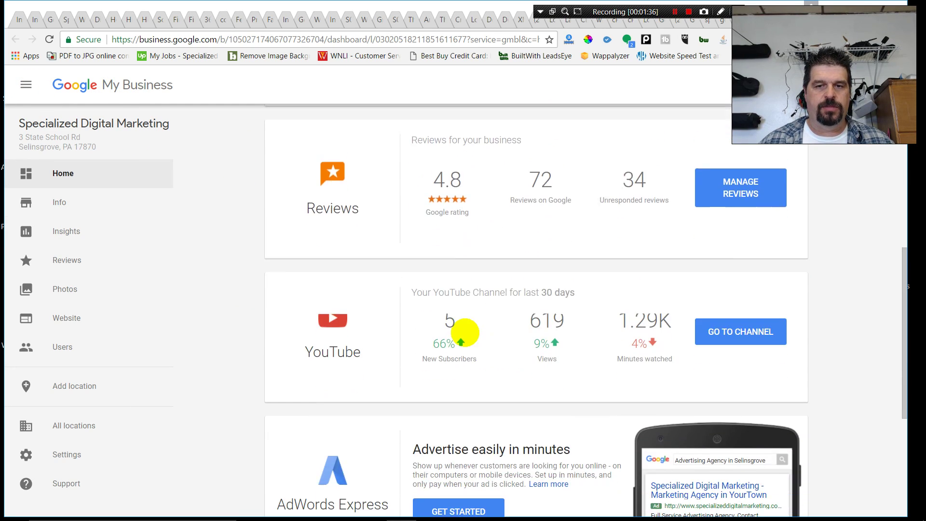
scroll(486, 262, up, 3)
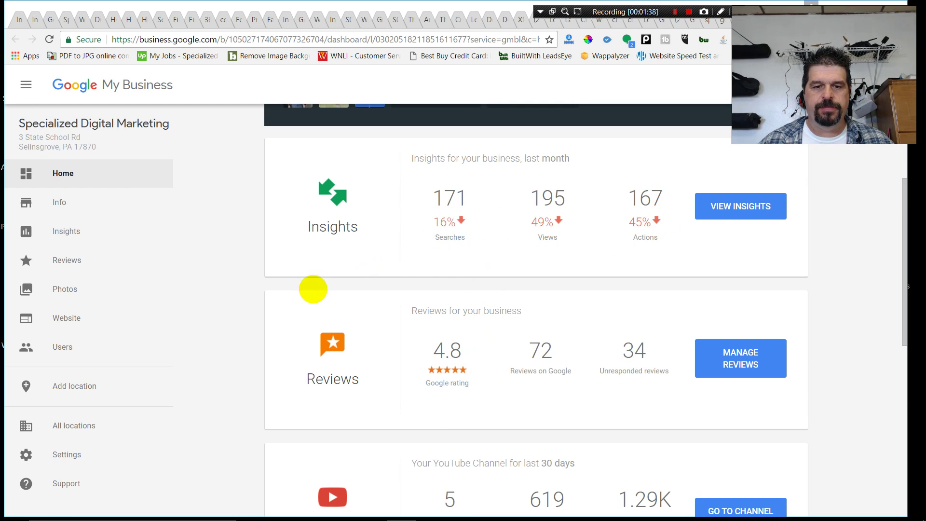
scroll(286, 300, down, 3)
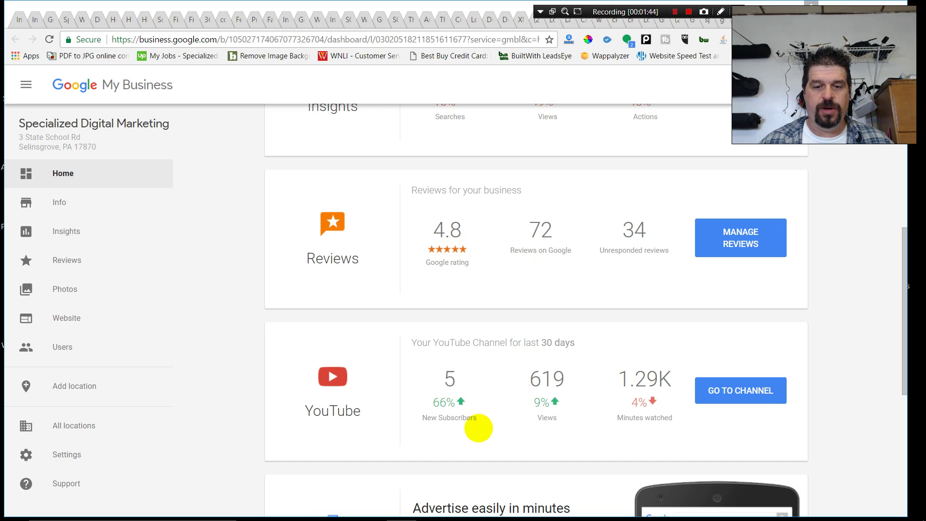
scroll(489, 424, down, 1)
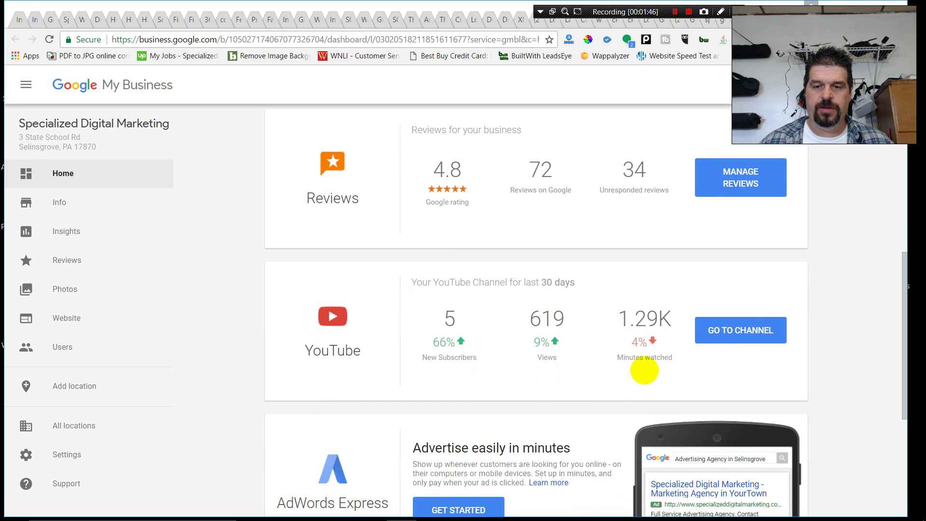
scroll(651, 356, down, 2)
scroll(651, 356, up, 3)
scroll(650, 356, up, 5)
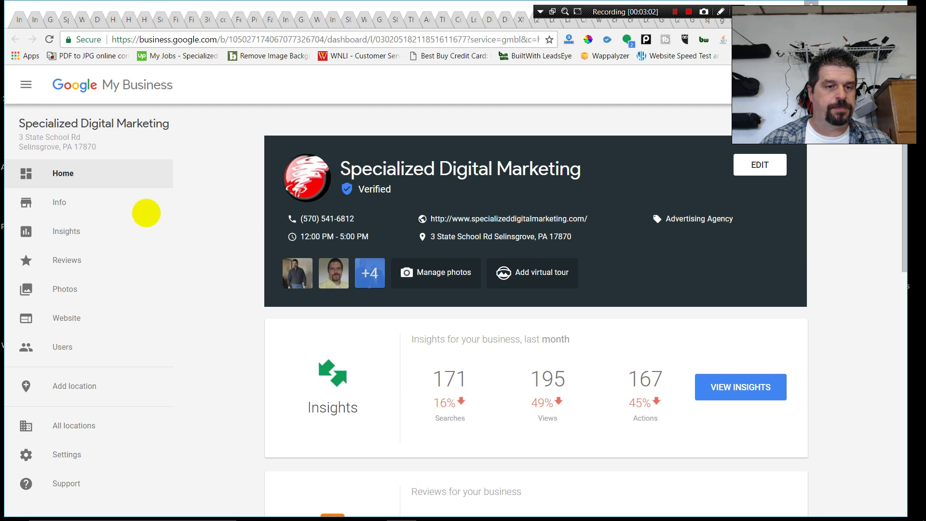
Step: Open the listing's Info page and review its categories, service area, opening hours, contact details, photos entry and advanced information
click(61, 200)
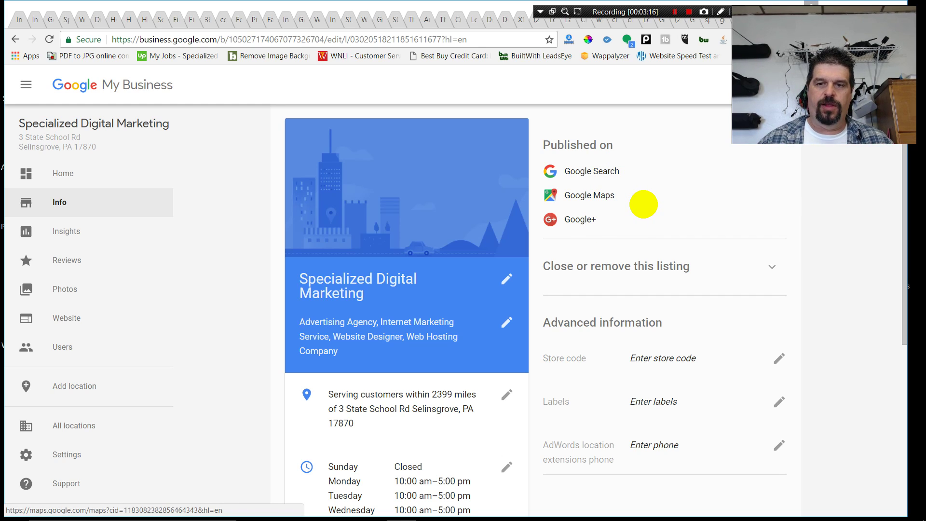
scroll(637, 207, down, 3)
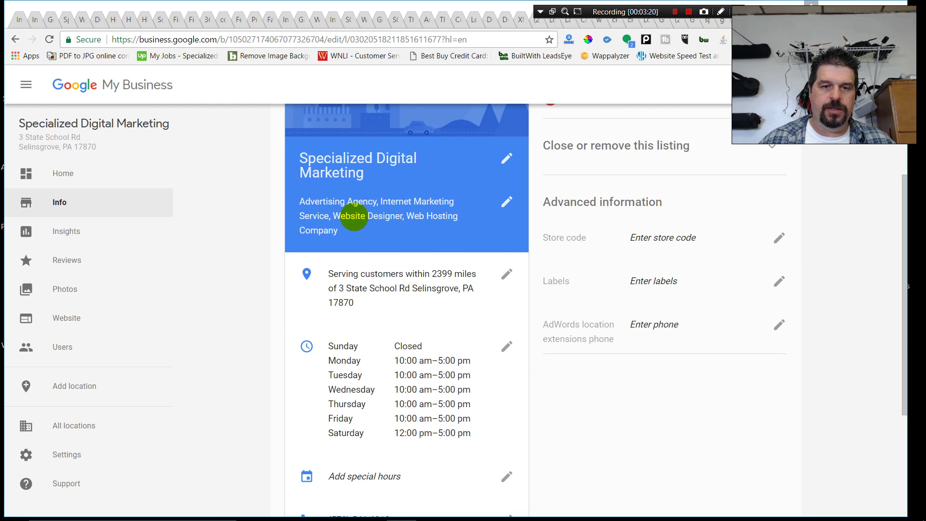
scroll(250, 300, down, 4)
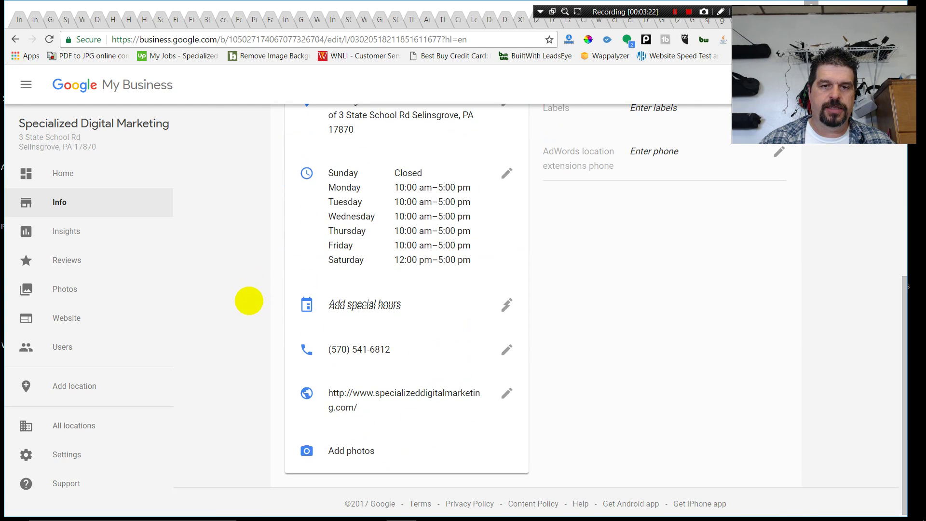
scroll(250, 301, up, 2)
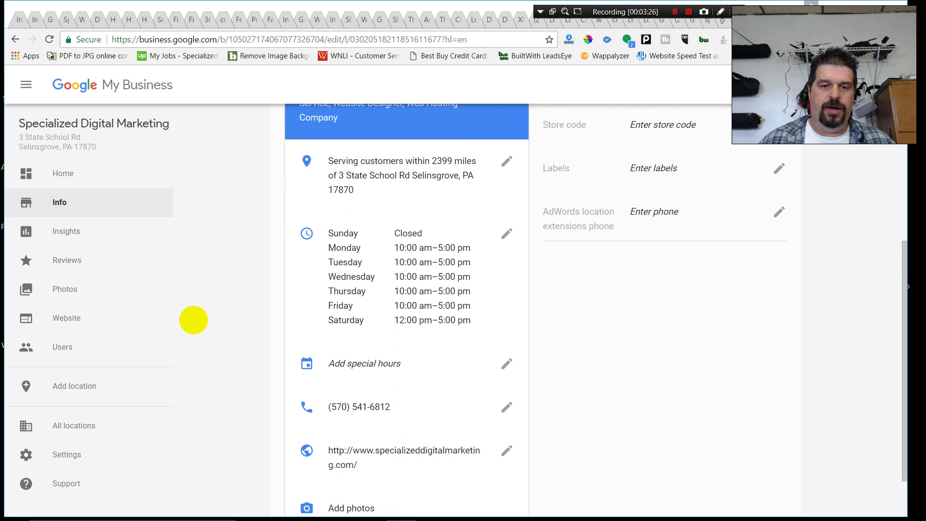
scroll(193, 320, up, 2)
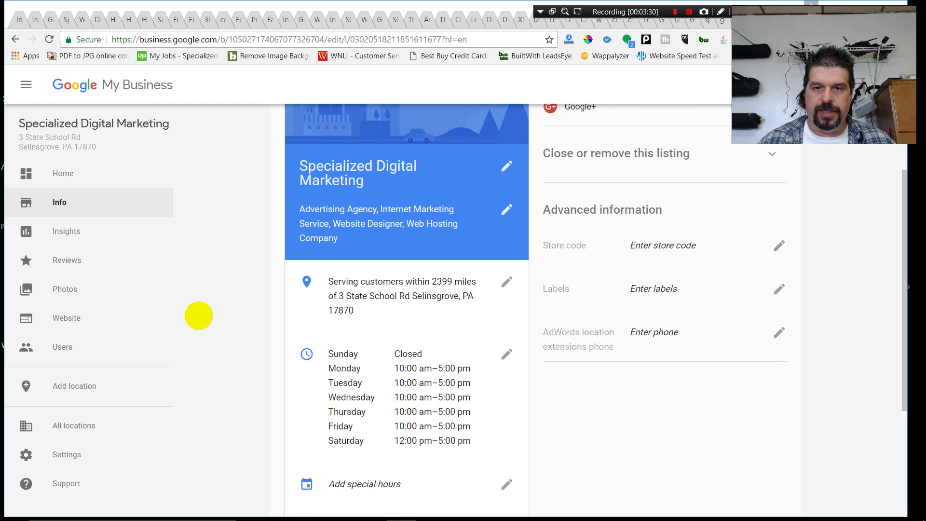
scroll(199, 316, down, 1)
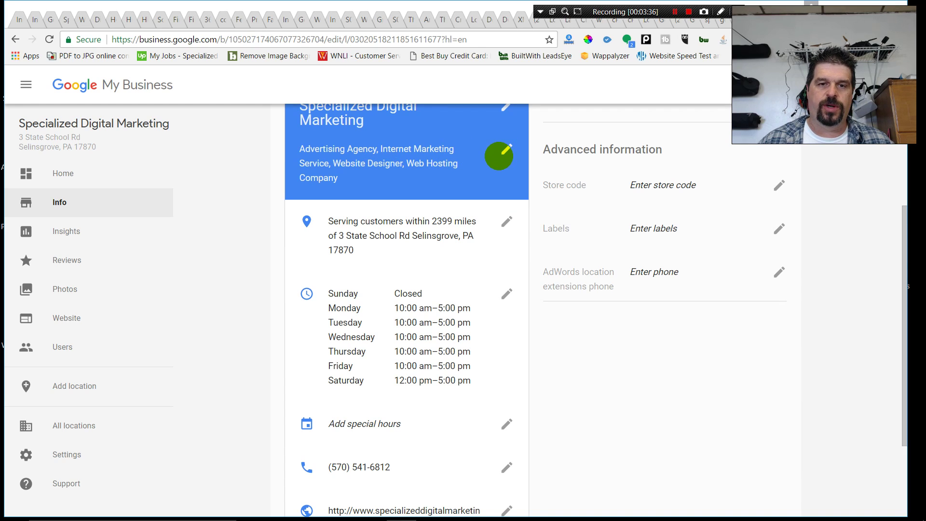
scroll(250, 248, down, 3)
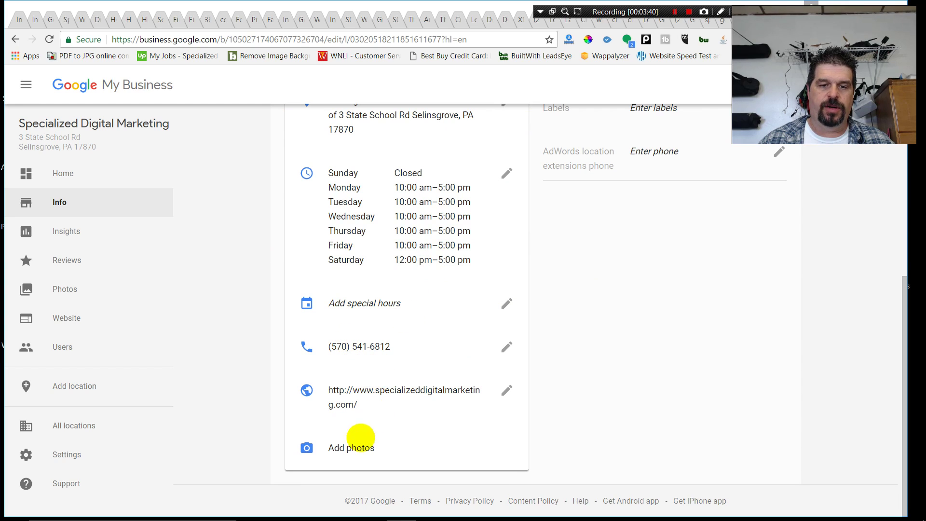
scroll(613, 410, up, 6)
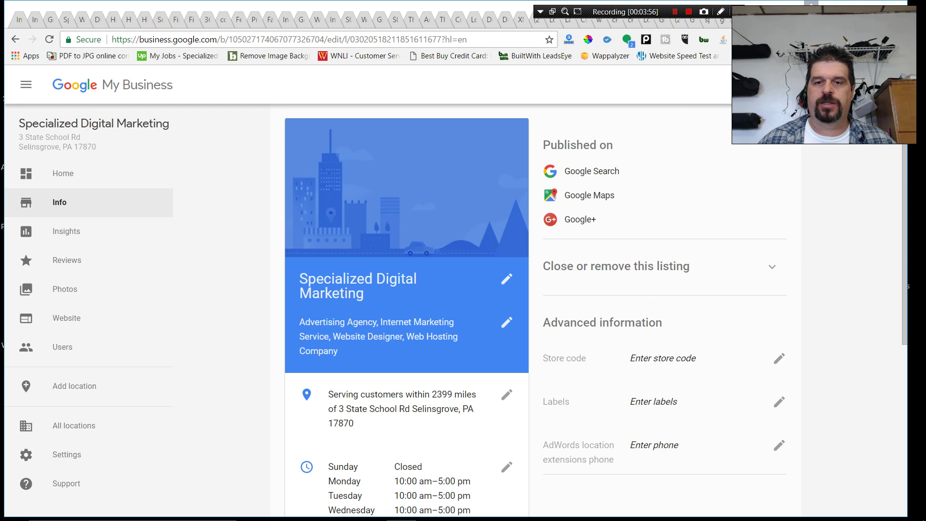
Step: Open the listing's published Google Search link in a new tab and examine the search results and business knowledge panel
right_click(595, 171)
click(623, 177)
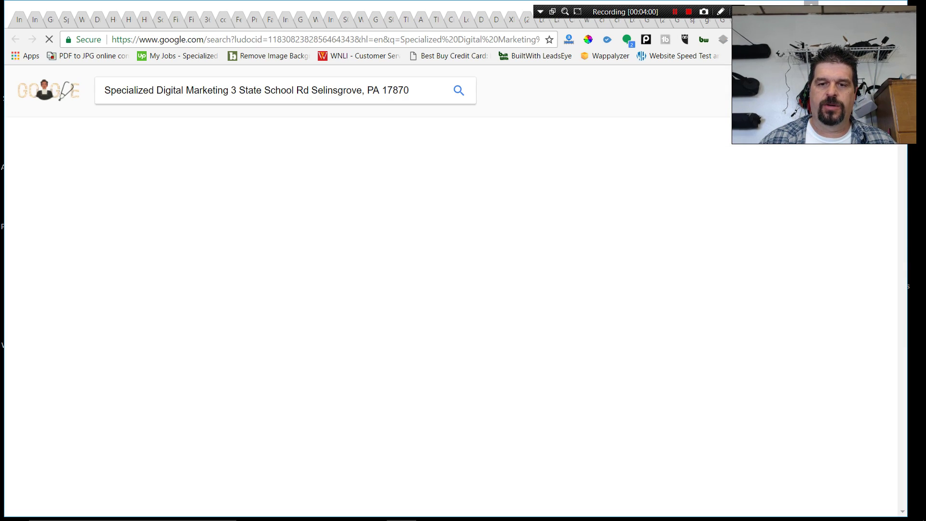
scroll(617, 192, down, 4)
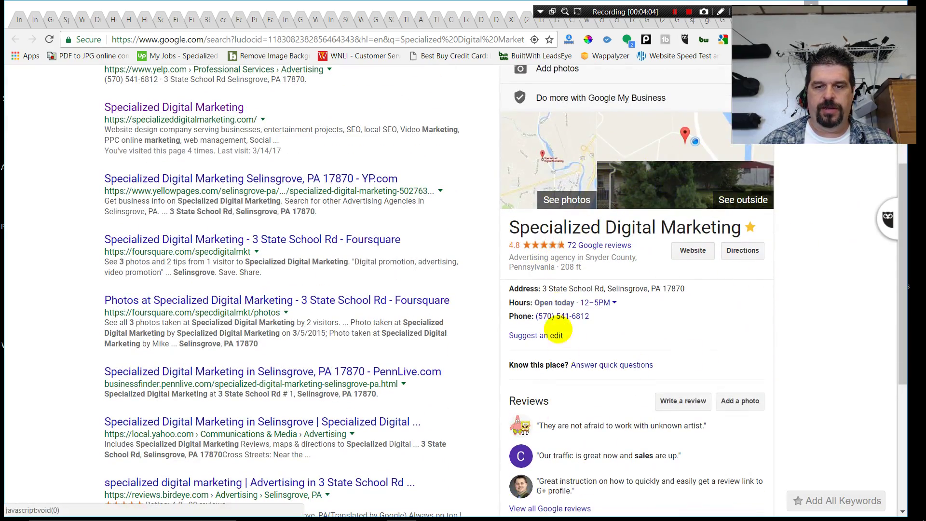
scroll(838, 378, up, 4)
scroll(829, 351, down, 3)
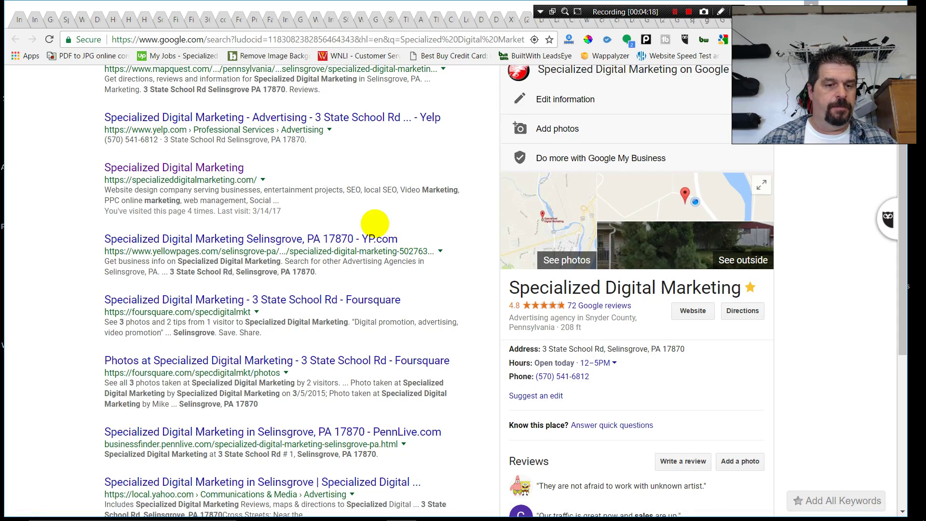
scroll(375, 223, down, 1)
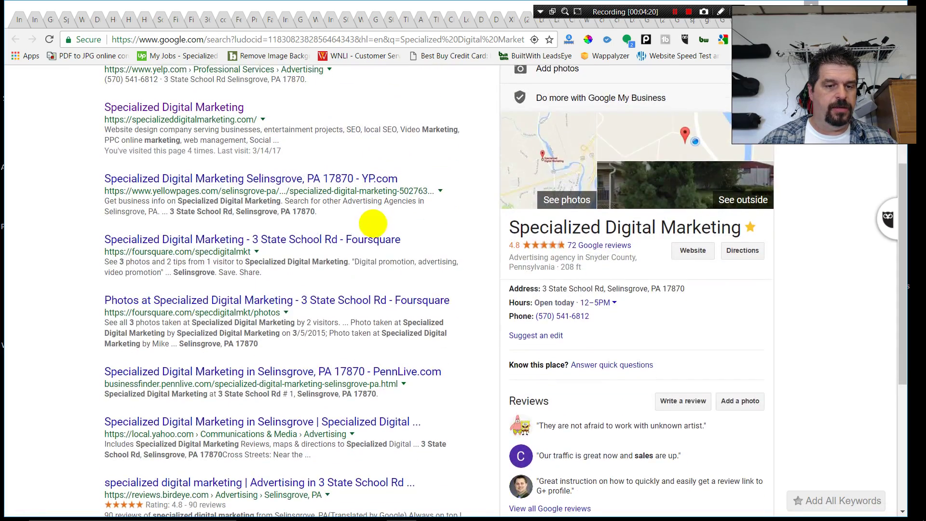
scroll(370, 228, down, 2)
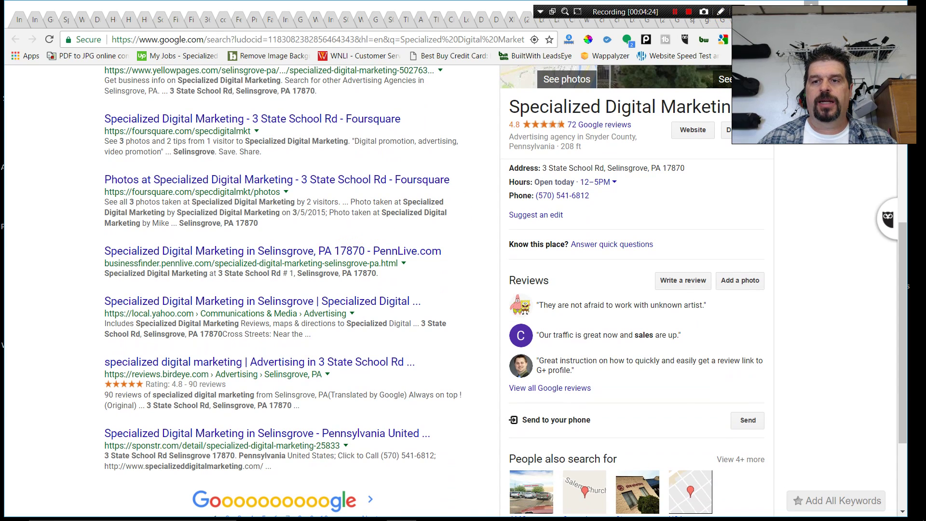
Step: Return to the location details and open the listing's published Google+ page in a new tab
click(754, 21)
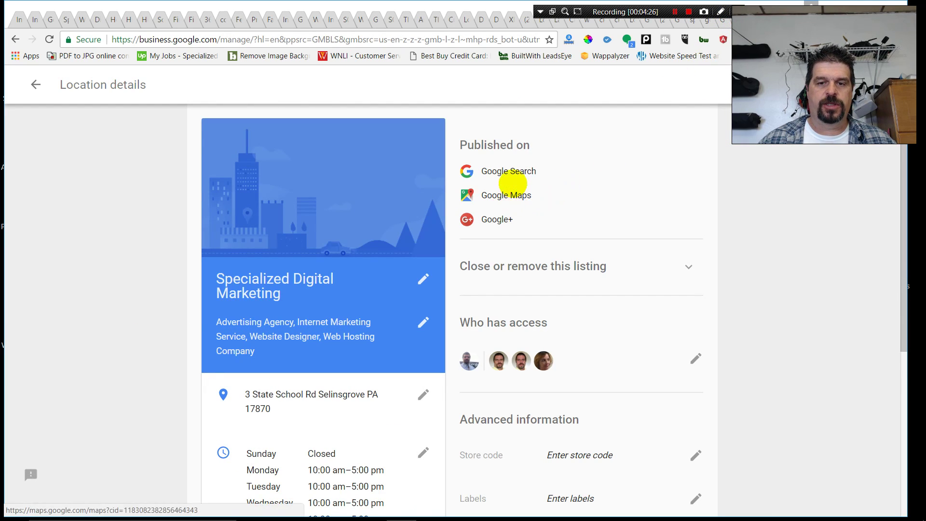
right_click(502, 218)
click(528, 227)
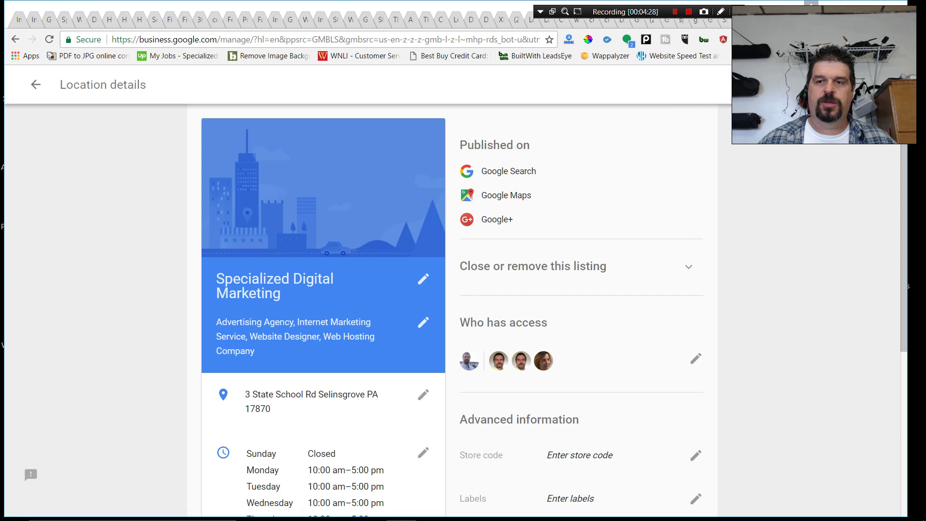
click(770, 20)
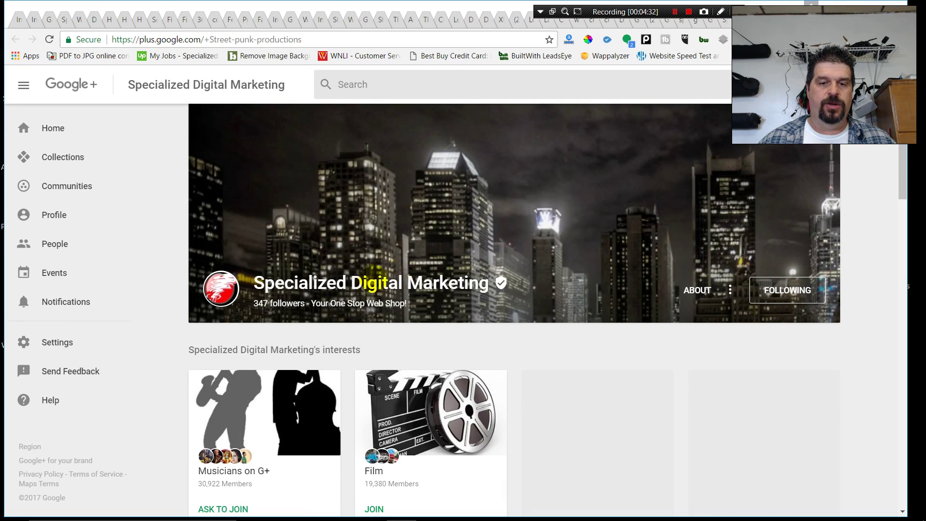
Step: View the About information on the business's Google+ page, including tagline, introduction and people in common, and close that page
click(376, 295)
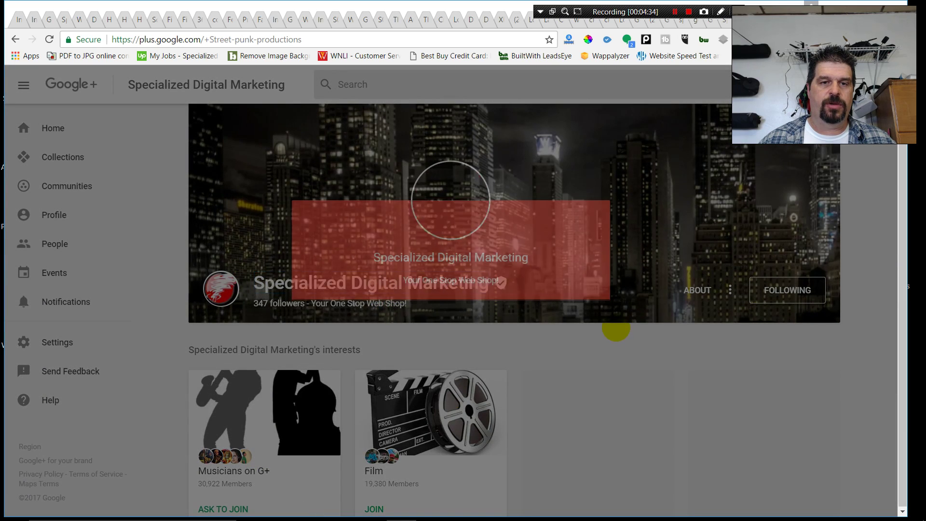
scroll(496, 310, down, 5)
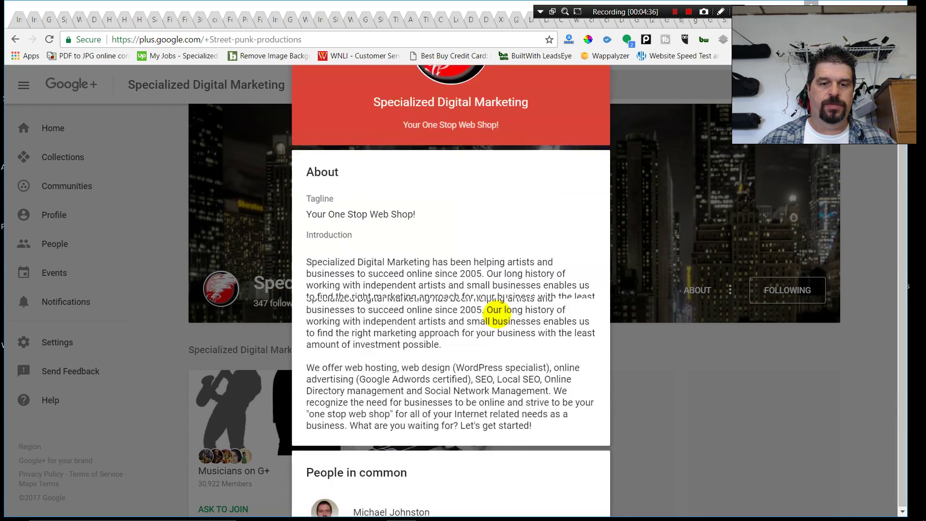
scroll(480, 385, down, 3)
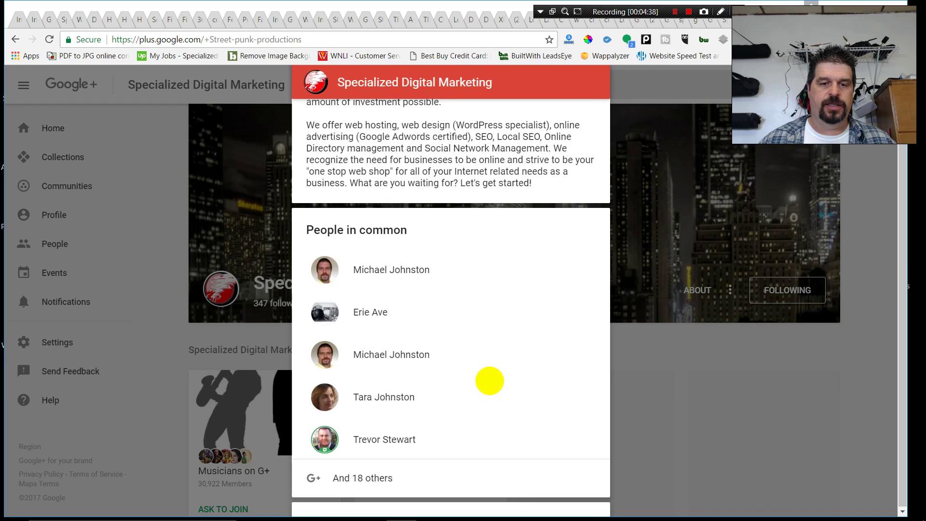
scroll(488, 378, up, 5)
scroll(681, 336, up, 2)
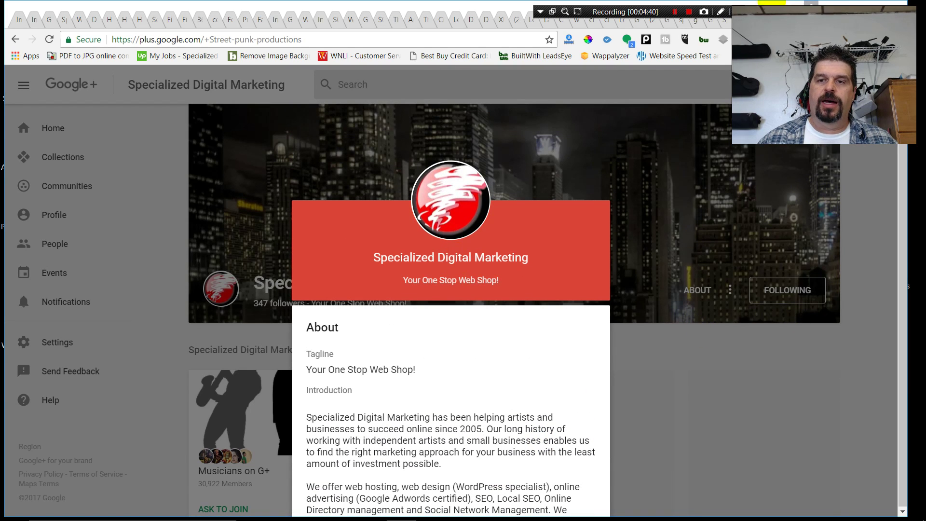
click(668, 351)
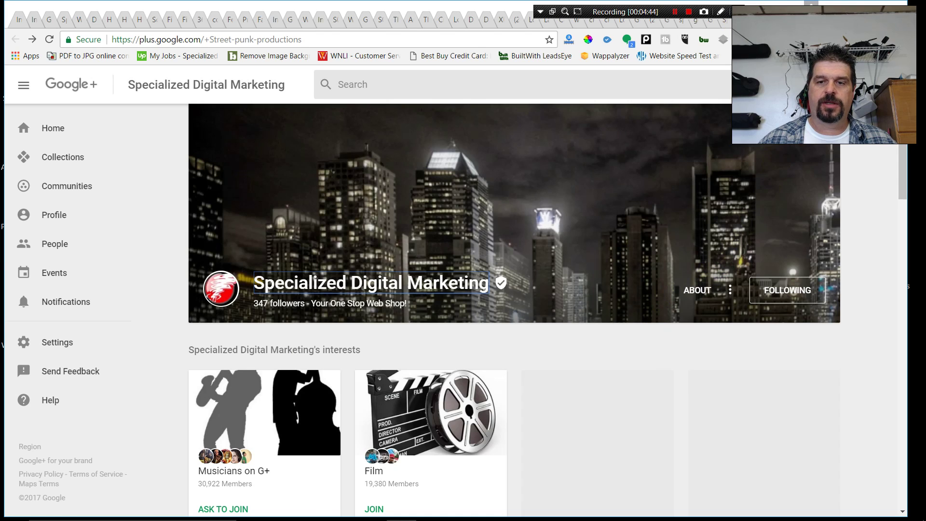
key(ctrl+w)
Step: Open the listing's published Google Maps link in a new tab and view its business details, photos and review summary
right_click(524, 193)
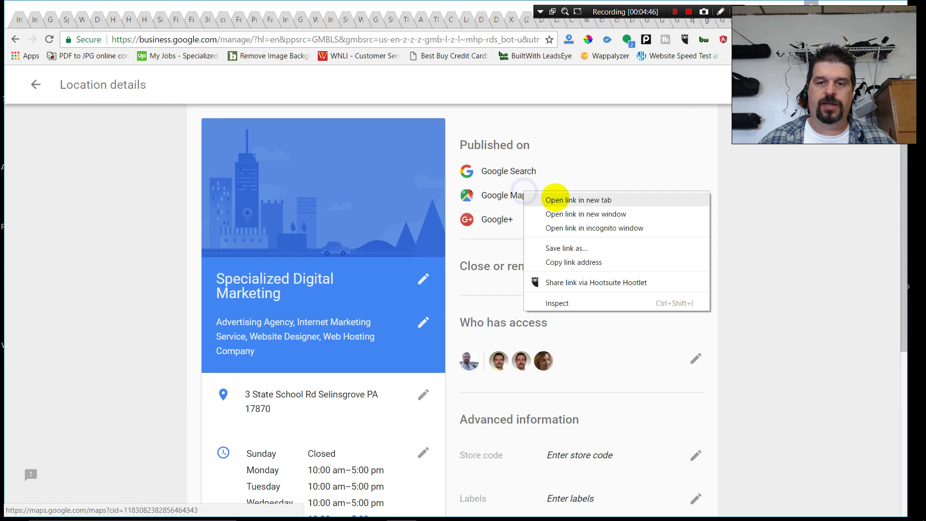
click(560, 200)
click(815, 19)
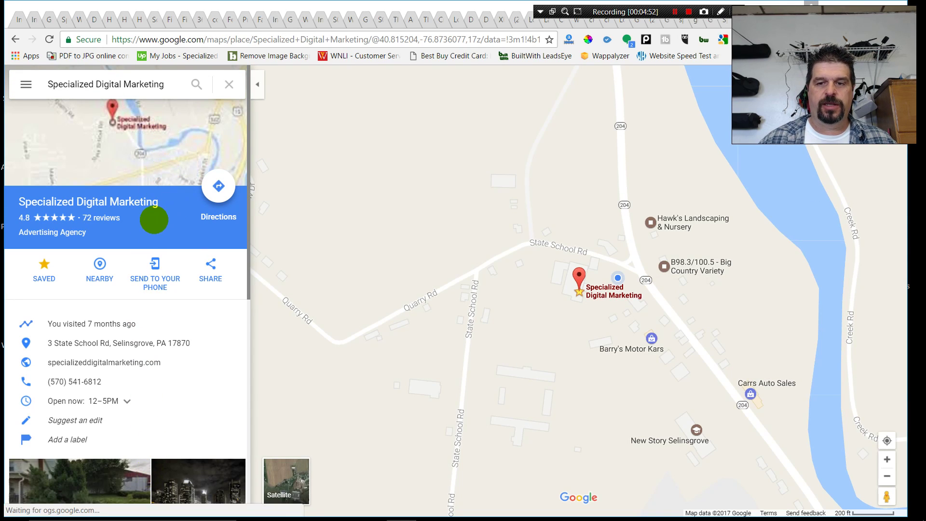
scroll(149, 227, down, 5)
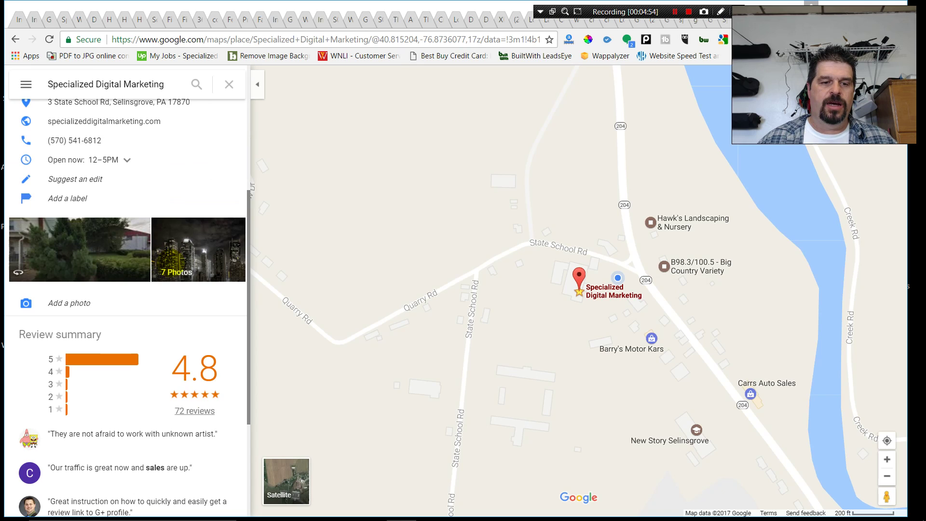
Step: Finish viewing the Maps reviews, close the Maps and Google Search tabs, and return to the locations list
scroll(165, 259, down, 3)
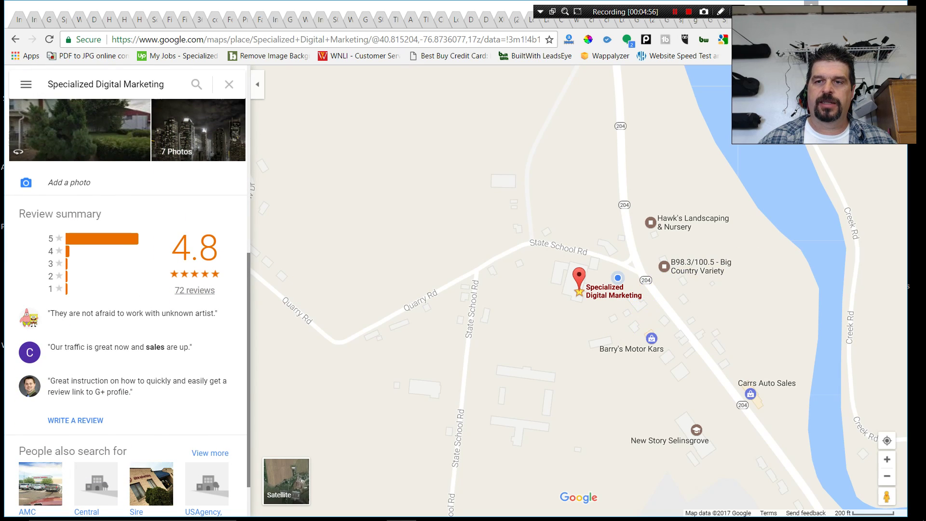
click(766, 20)
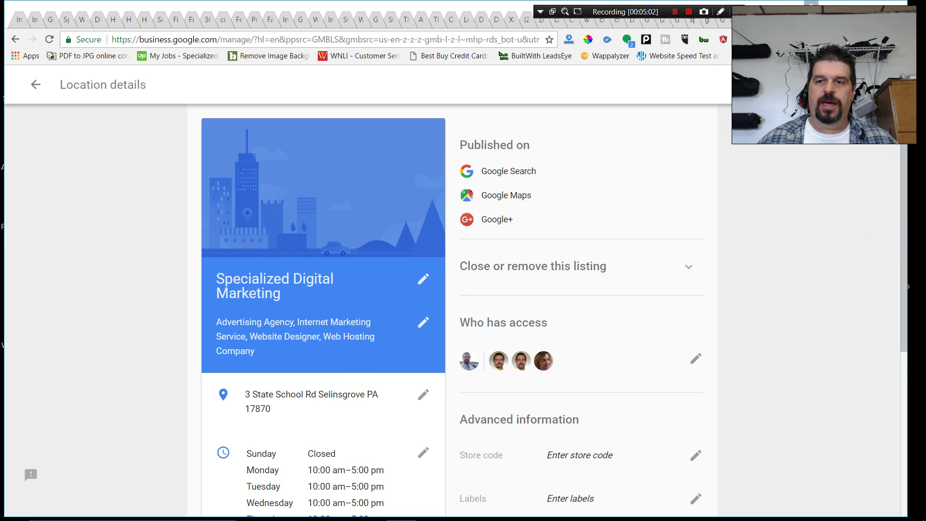
click(766, 20)
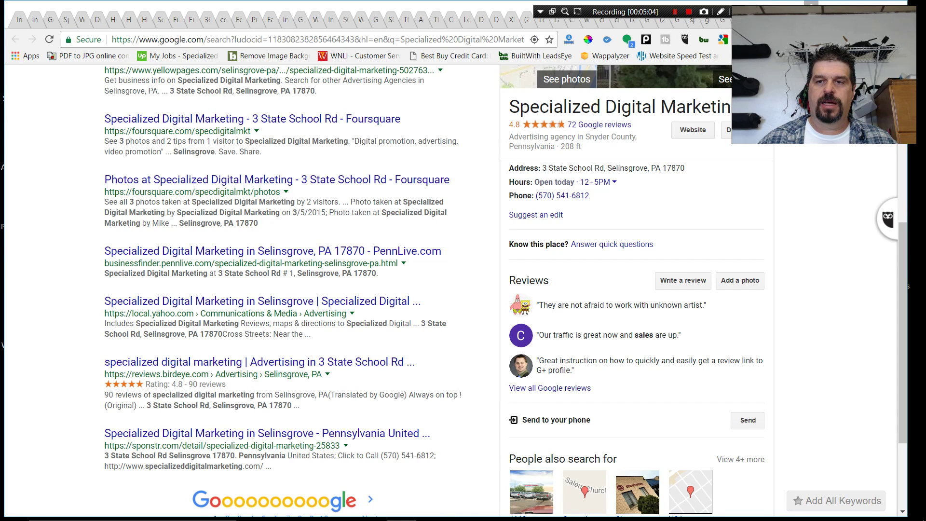
click(767, 19)
click(16, 39)
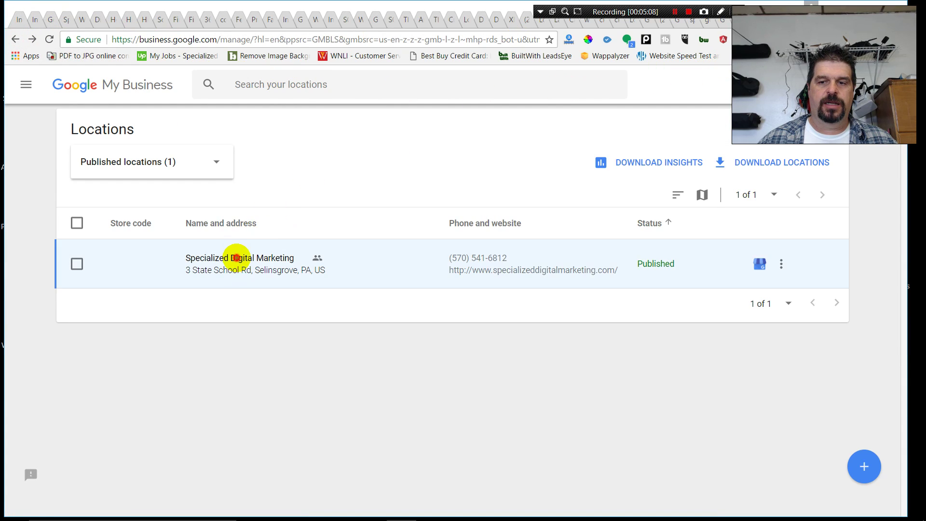
Step: Open the dashboard of the published Specialized Digital Marketing location and go to its website editor
click(236, 258)
click(15, 39)
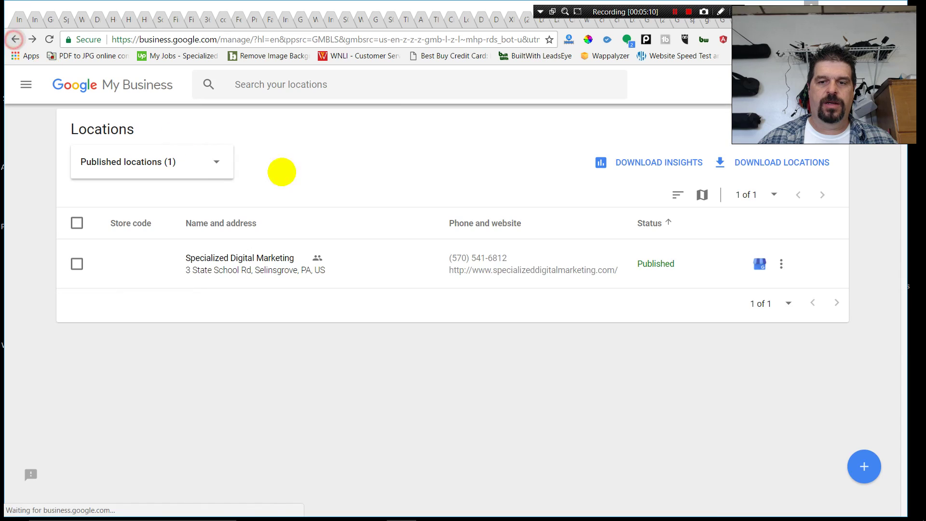
click(759, 265)
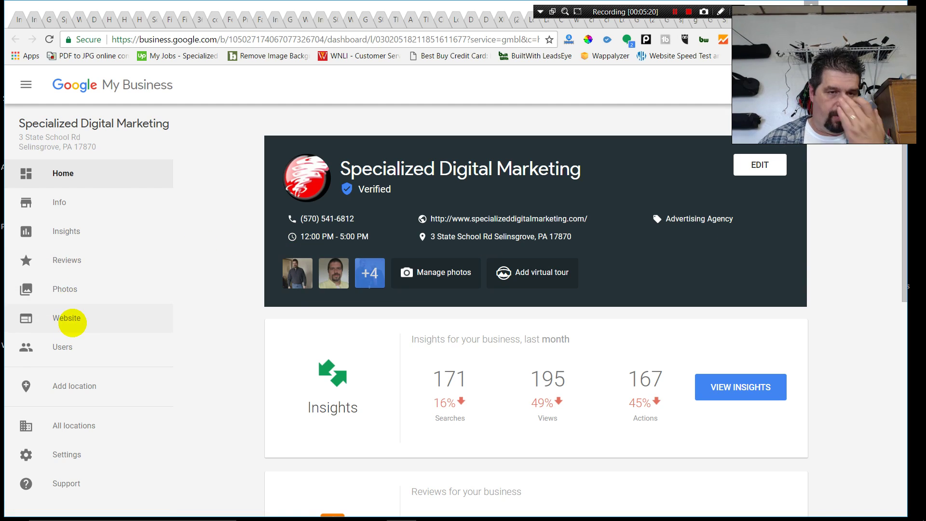
click(71, 322)
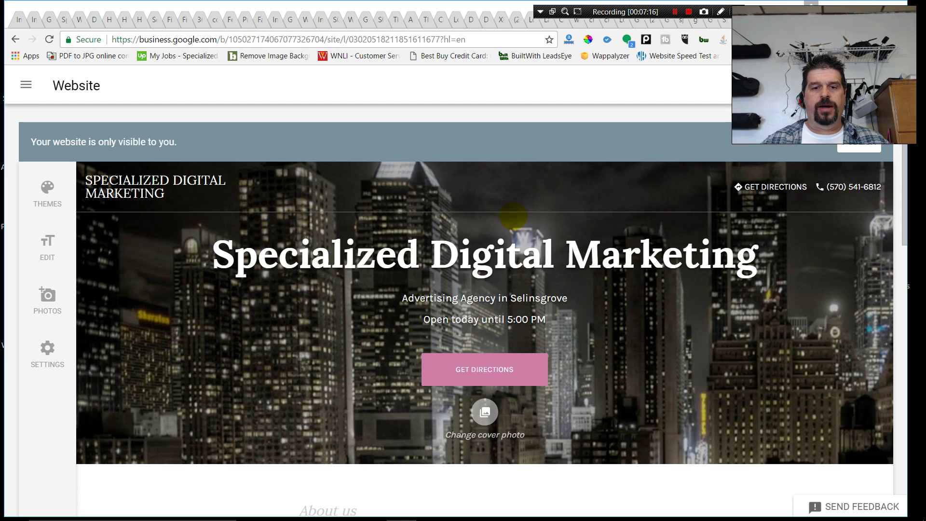
Step: Open the website's theme settings and look through the available themes
click(488, 267)
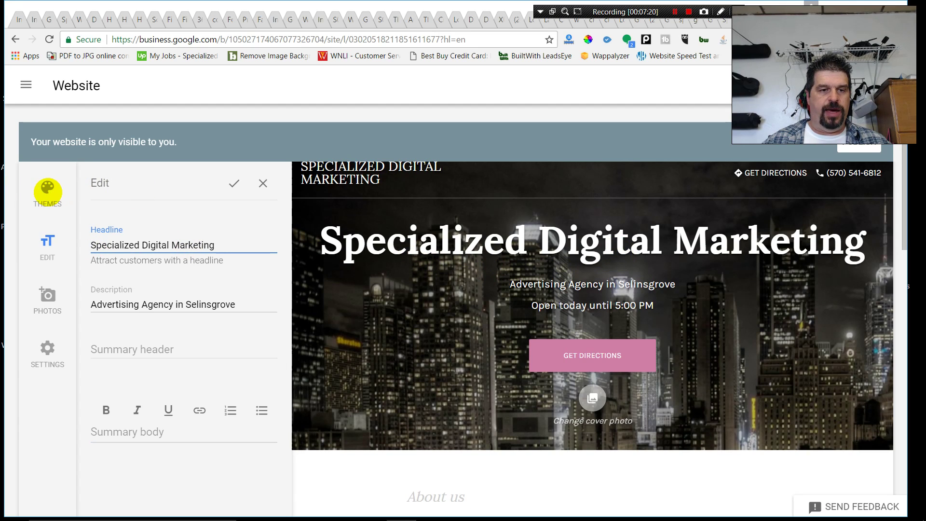
click(47, 191)
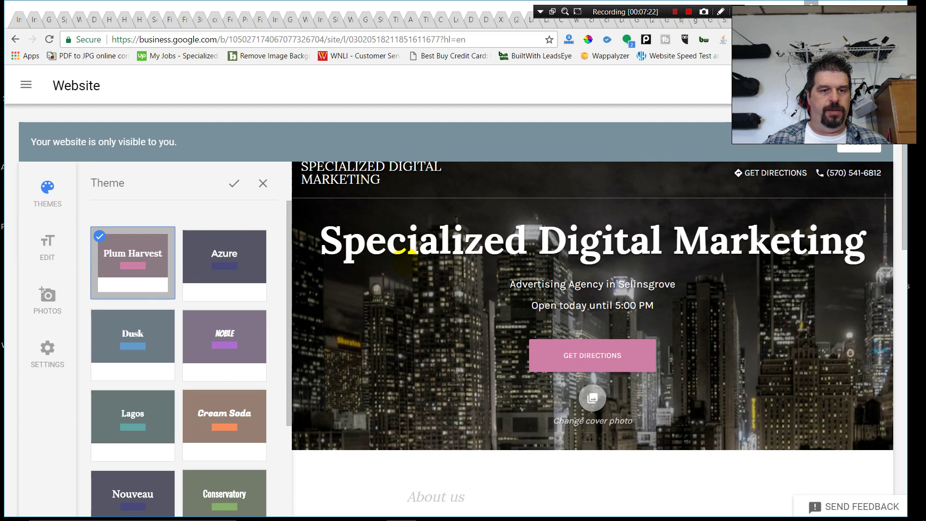
scroll(410, 263, down, 5)
scroll(408, 268, up, 5)
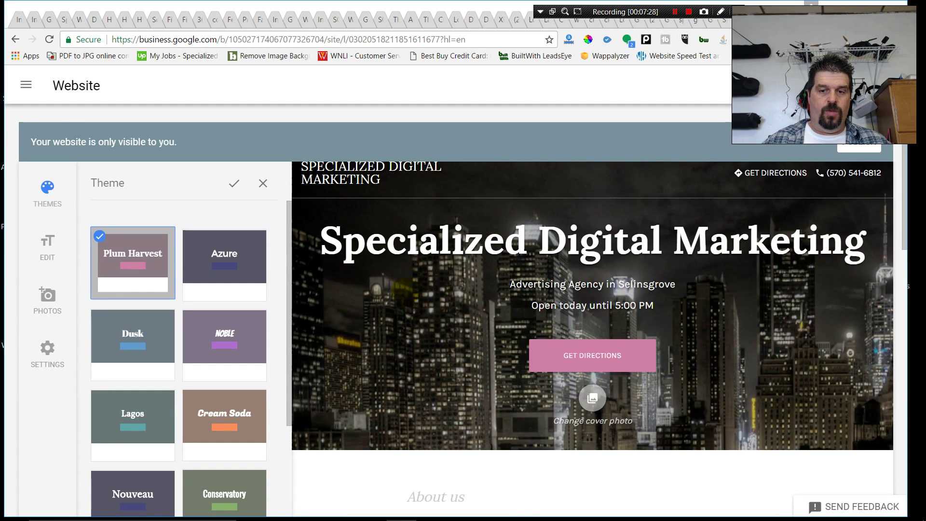
scroll(250, 310, down, 3)
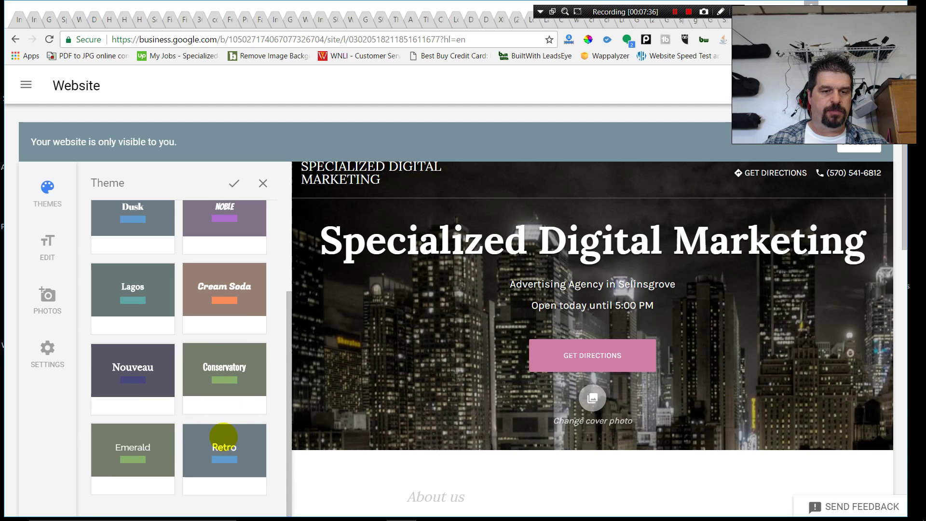
scroll(224, 438, up, 3)
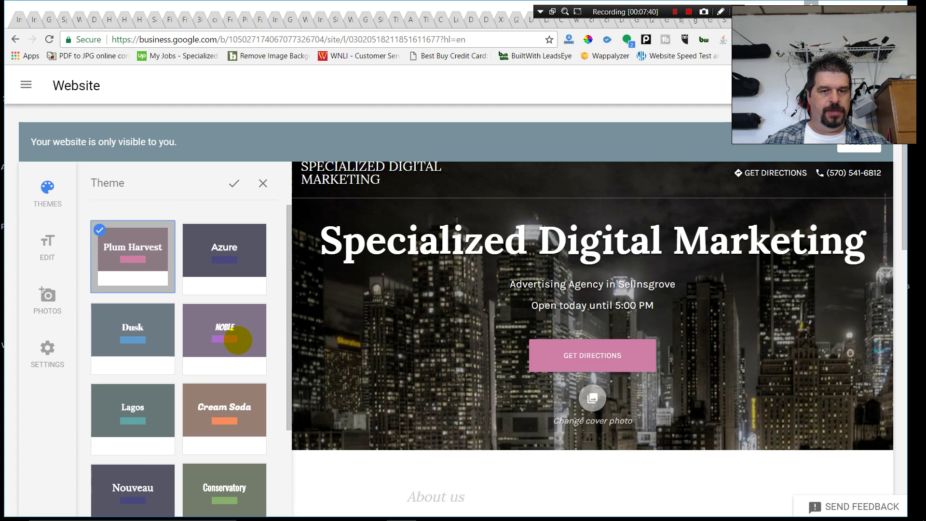
Step: Try the Azure, Plum Harvest, Emerald and Retro themes on the website and look over the page preview
click(227, 258)
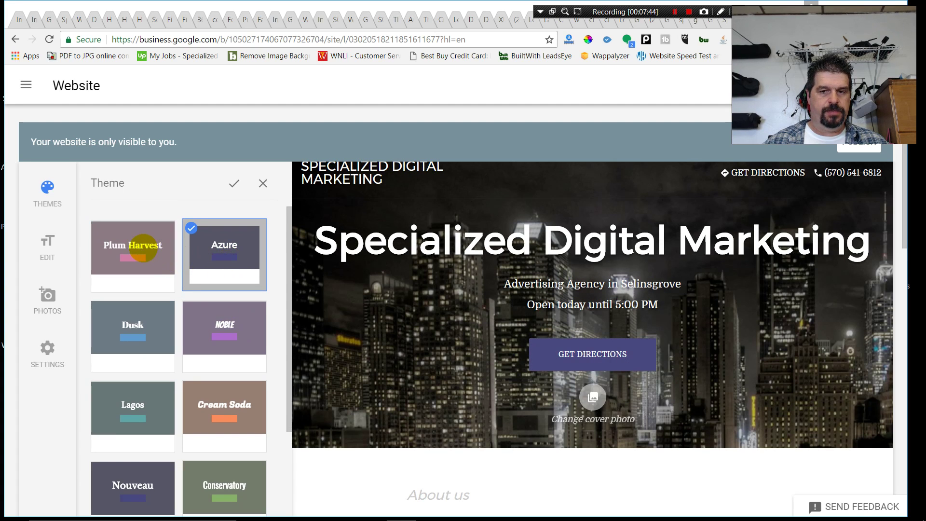
click(142, 249)
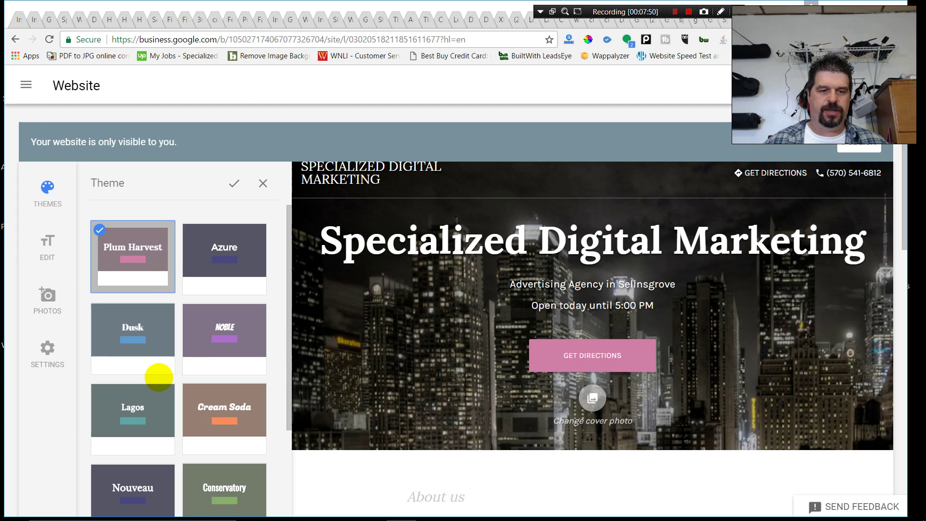
scroll(155, 377, down, 3)
click(148, 437)
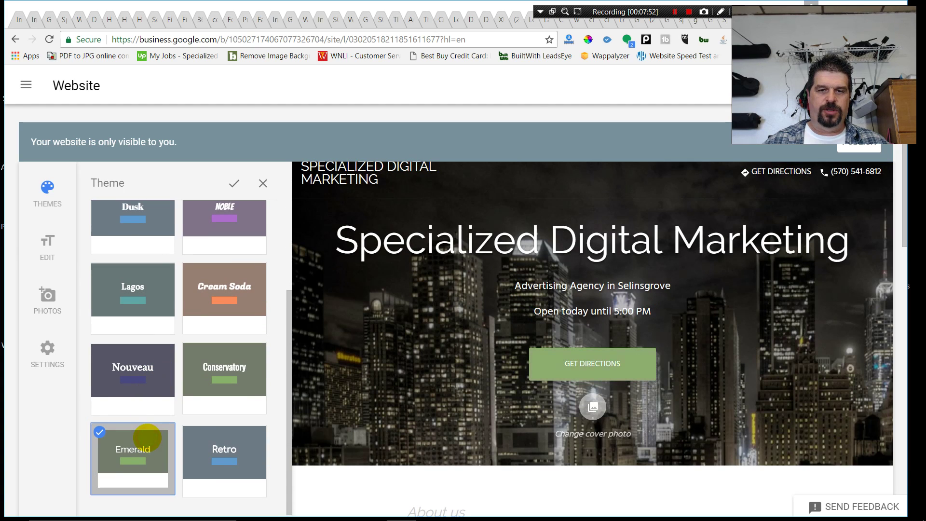
click(211, 441)
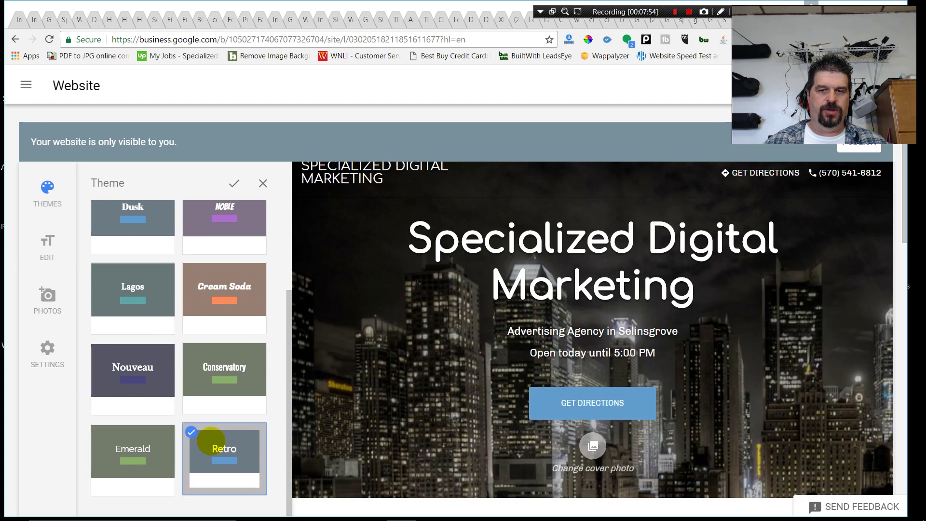
scroll(211, 440, up, 3)
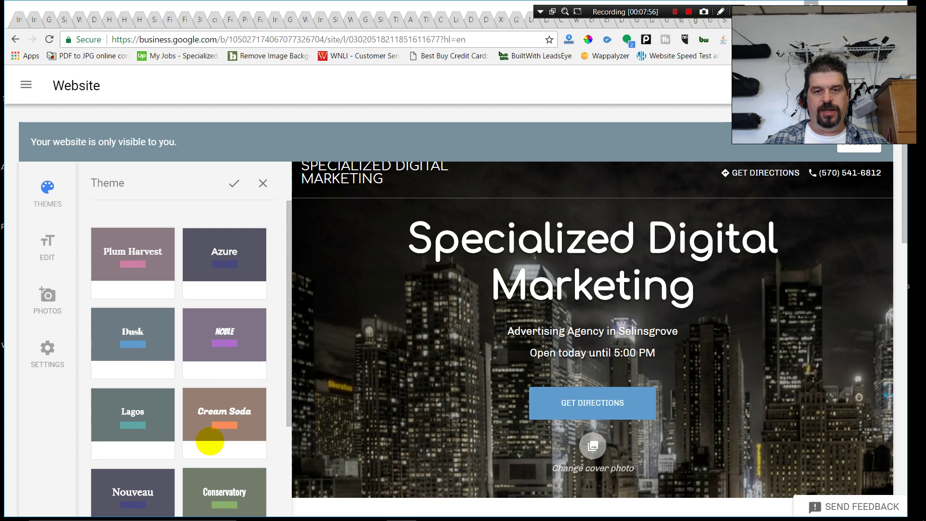
scroll(434, 399, down, 5)
scroll(434, 399, down, 3)
scroll(425, 404, up, 3)
scroll(425, 404, up, 5)
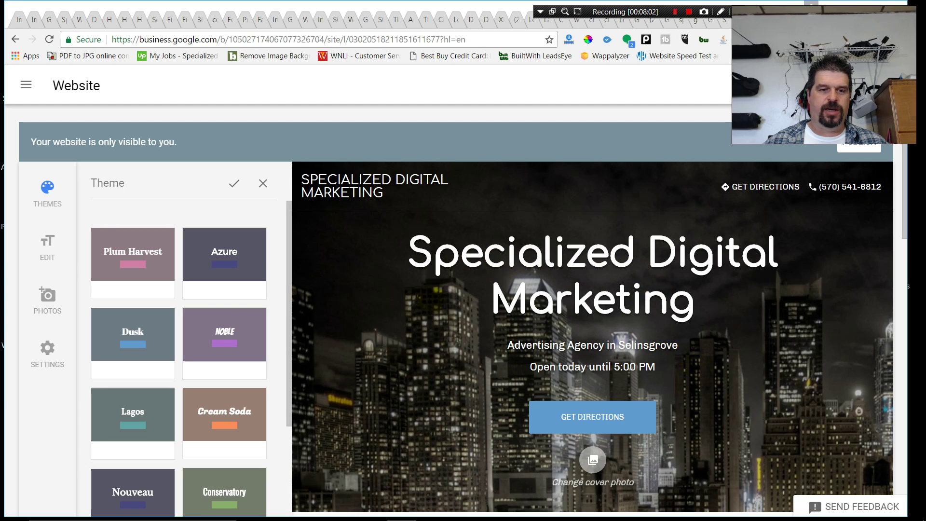
Step: Try the Azure, Noble and Dusk themes on the website
click(232, 253)
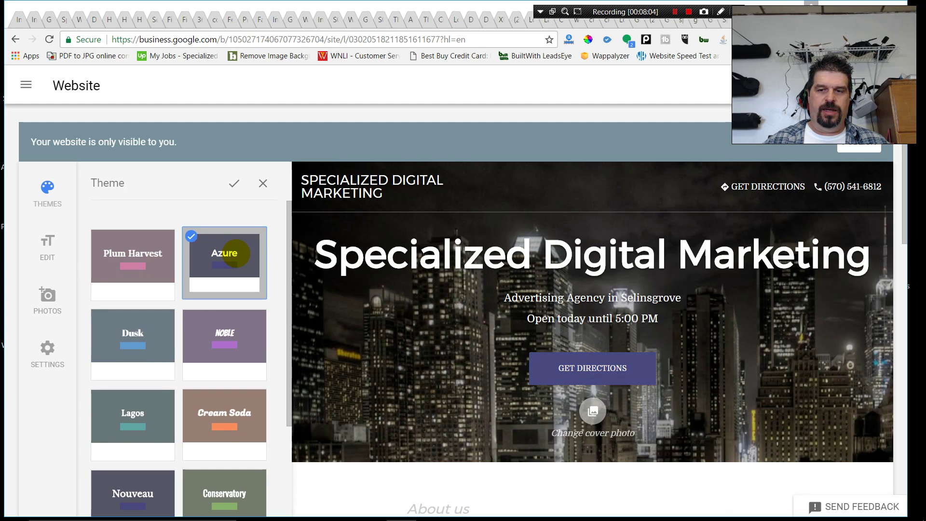
click(222, 334)
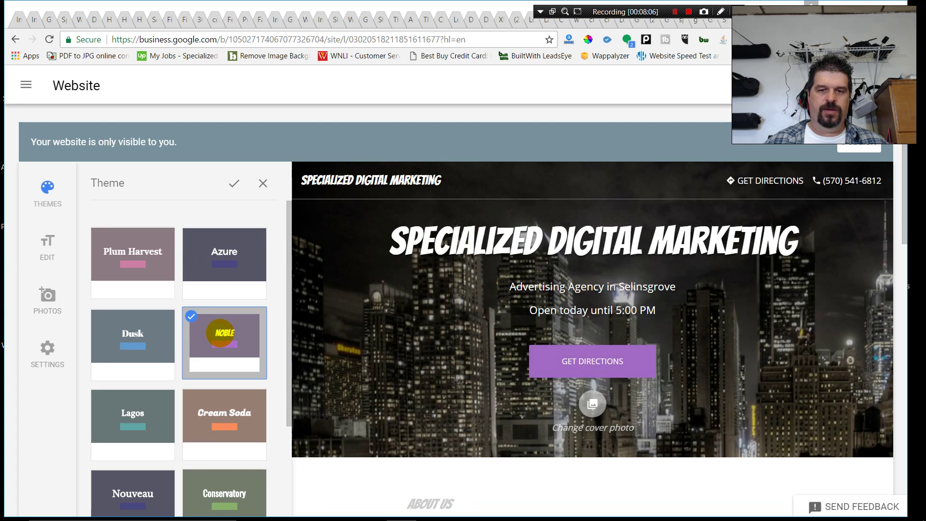
click(148, 339)
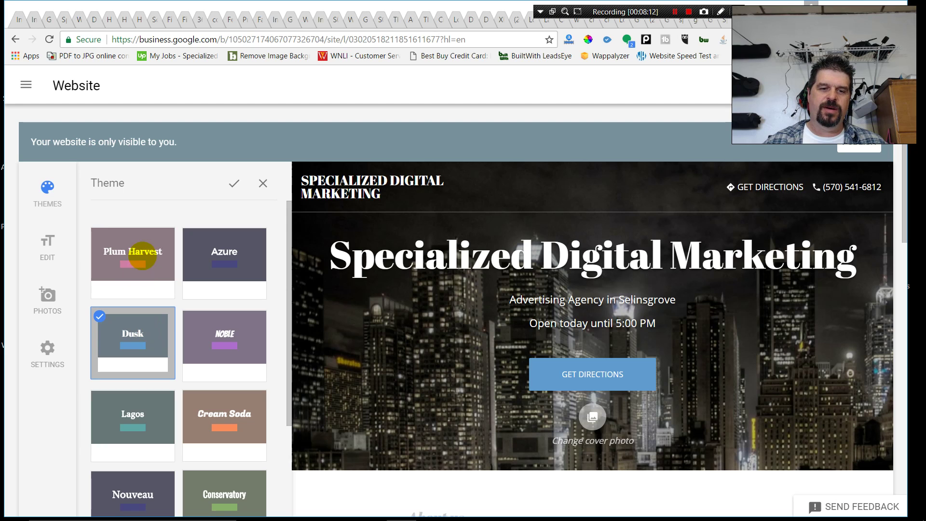
Step: Apply the Plum Harvest theme, save the change and open the headline text for editing
click(107, 259)
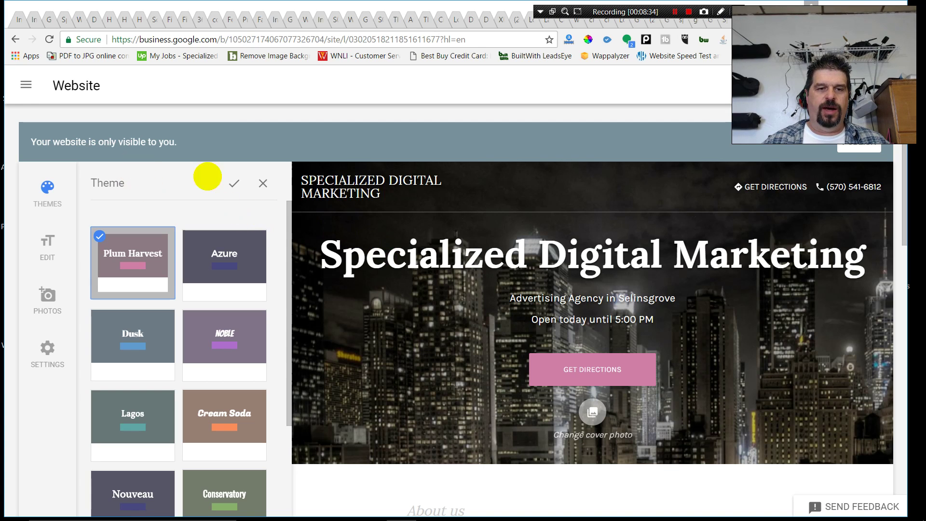
click(422, 253)
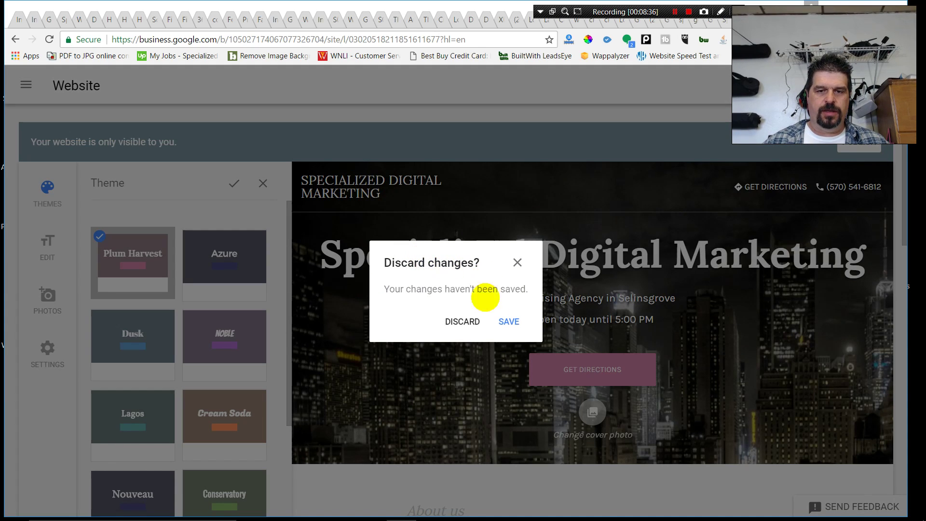
click(511, 320)
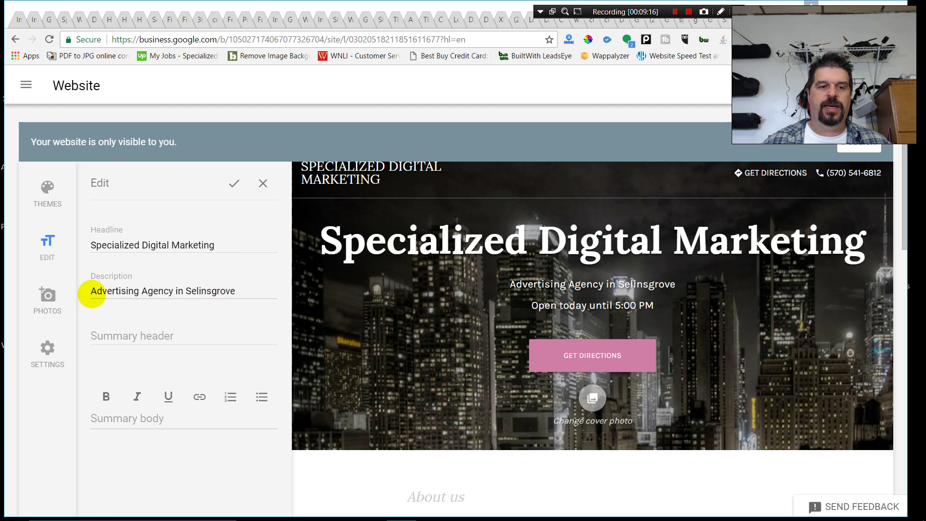
Step: Change the website description to "Online Advertising Agency in Selinsgrove, PA"
click(92, 293)
text(Online)
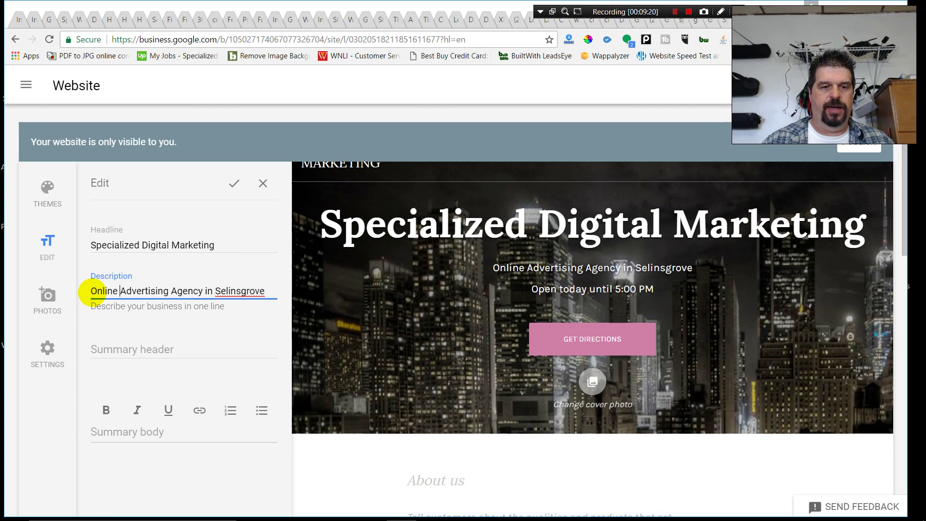
click(272, 293)
text(, PA)
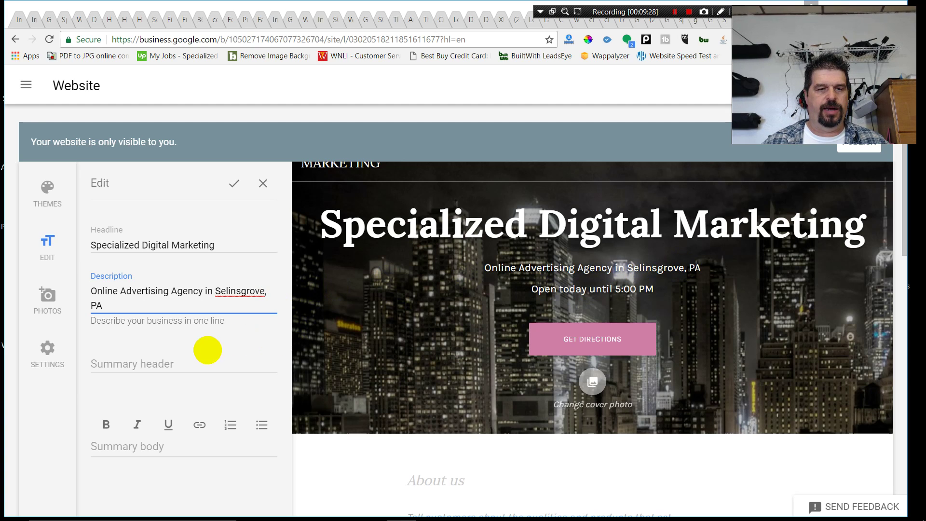
Step: Set the website's summary header to "Online Sales and Marketing Management"
click(192, 363)
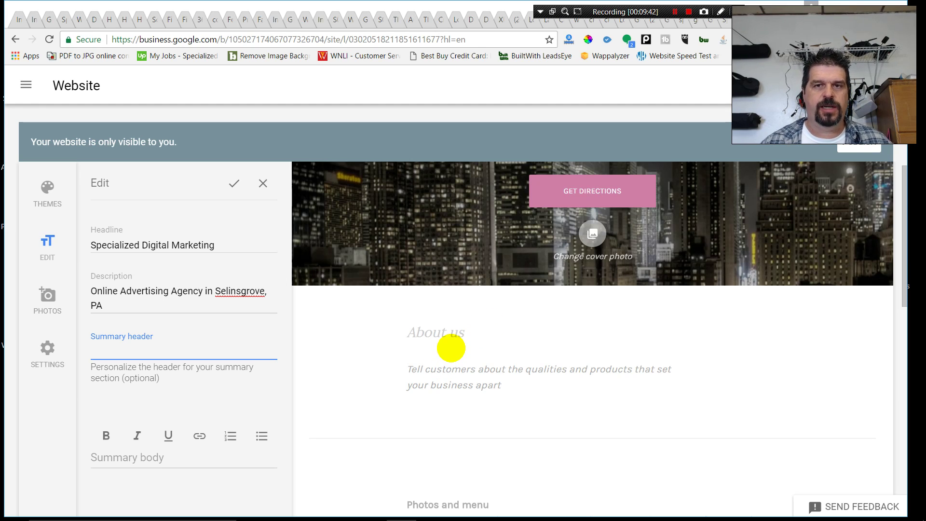
scroll(554, 346, up, 4)
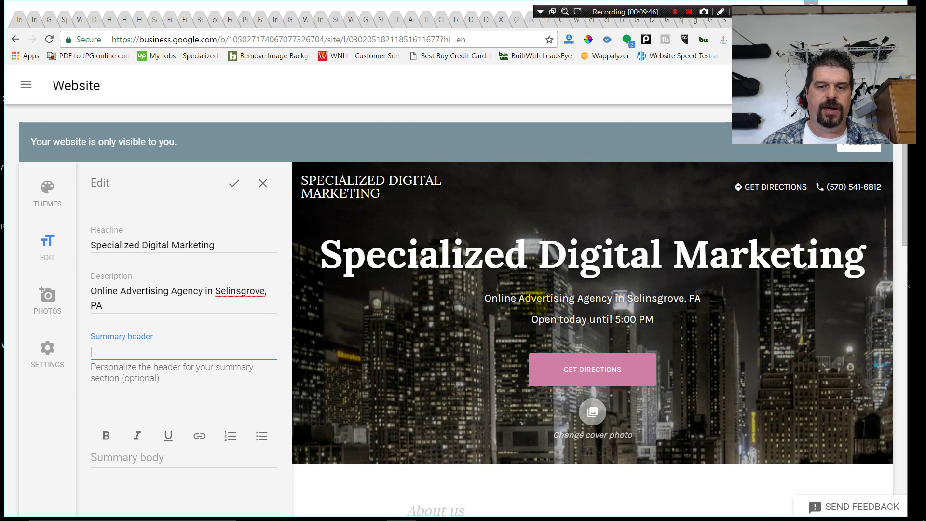
scroll(410, 397, down, 3)
scroll(410, 397, down, 2)
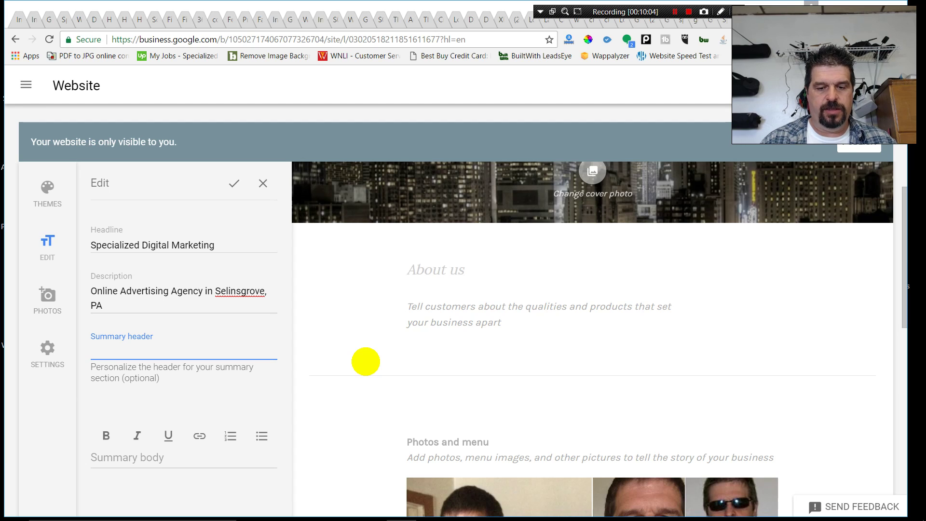
text(O)
text(nl)
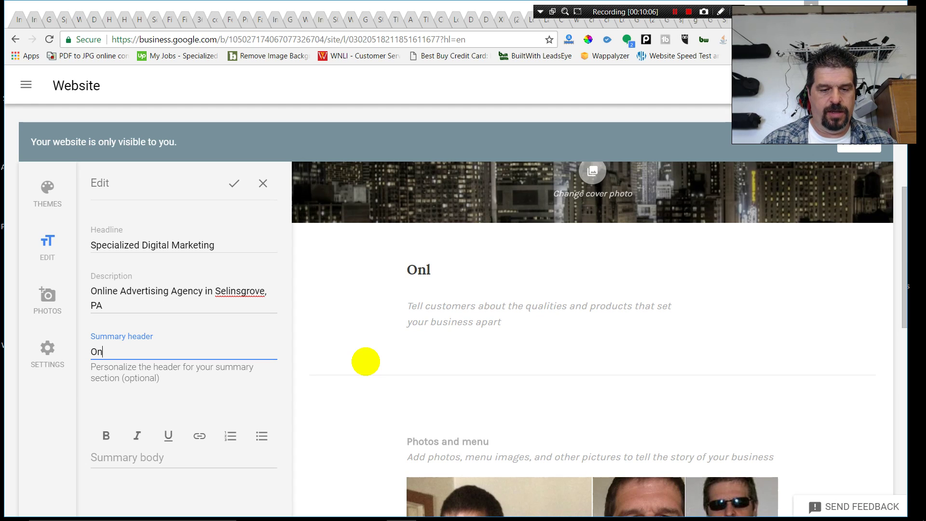
key(BackSpace)
key(BackSpace)
text(nline Sales)
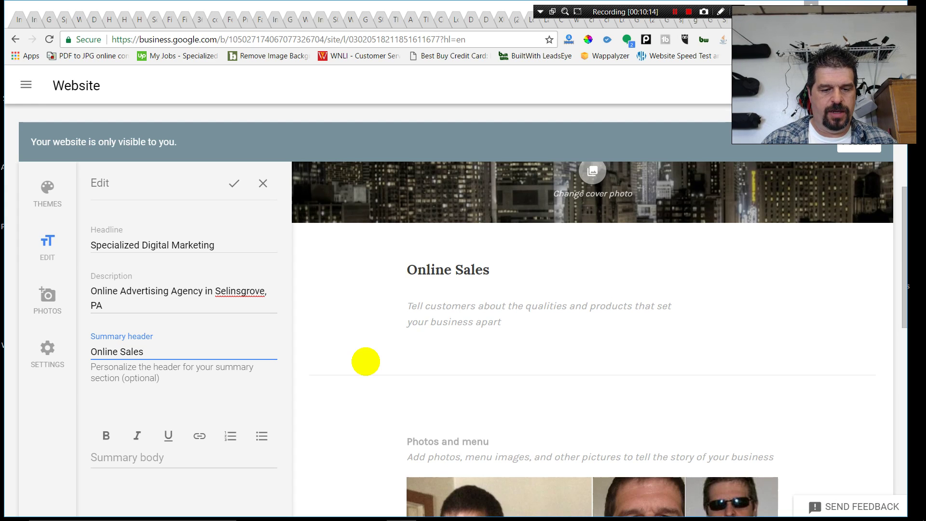
text(and)
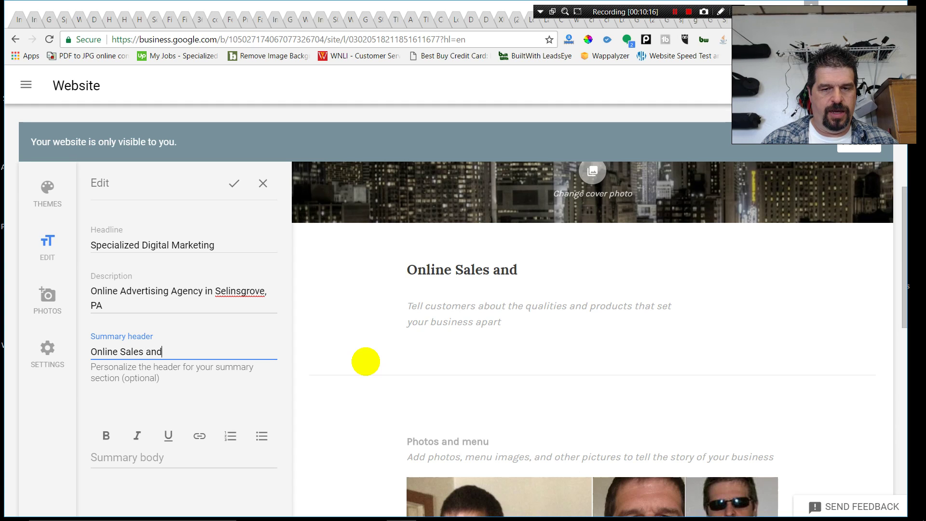
text( Market)
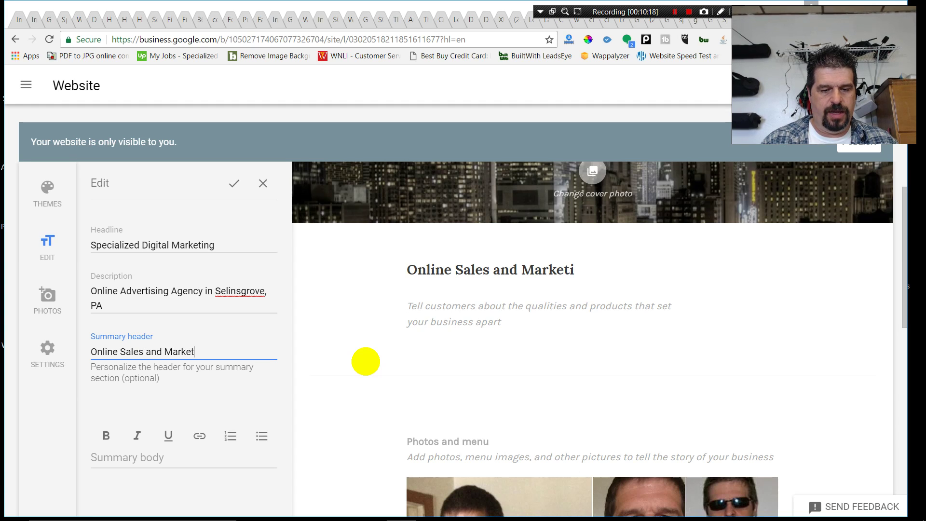
text(ing Mana)
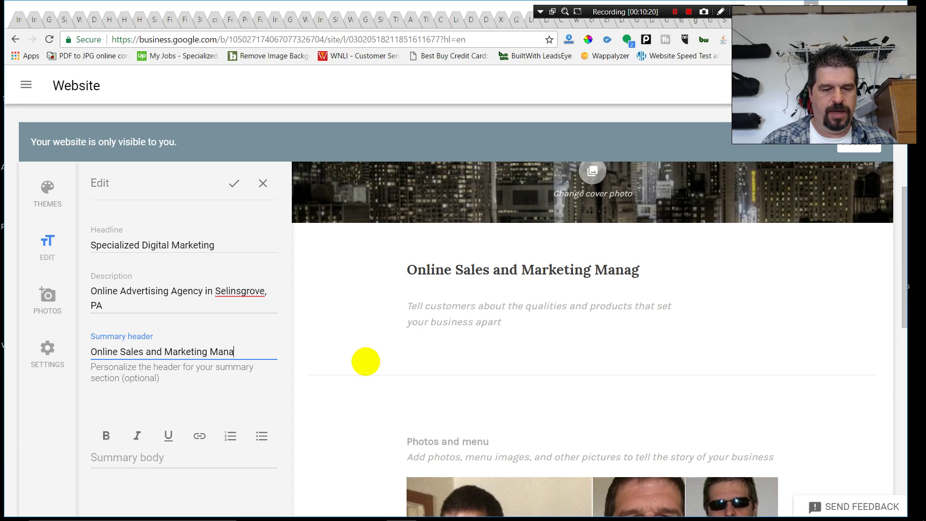
text(gement)
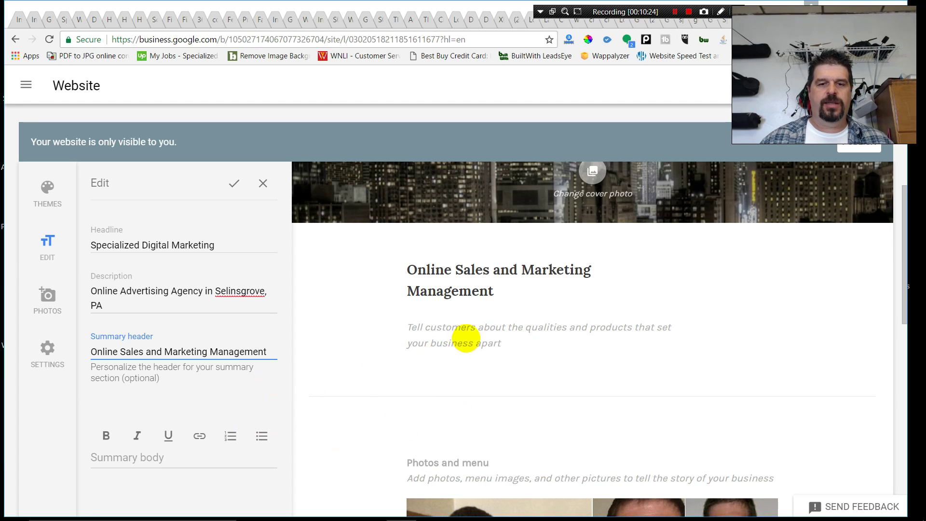
Step: Switch to Notepad and copy the entire business description text, ready for the website's summary body
scroll(494, 297, down, 3)
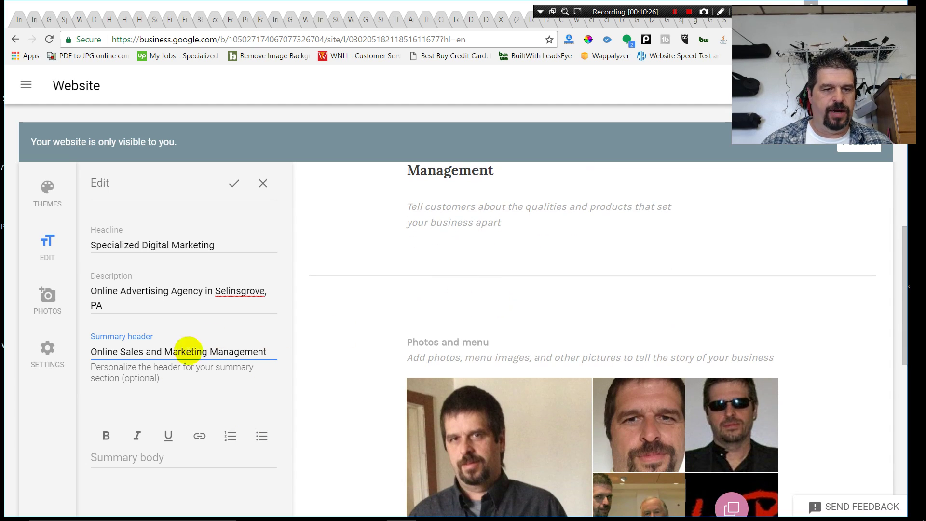
click(161, 481)
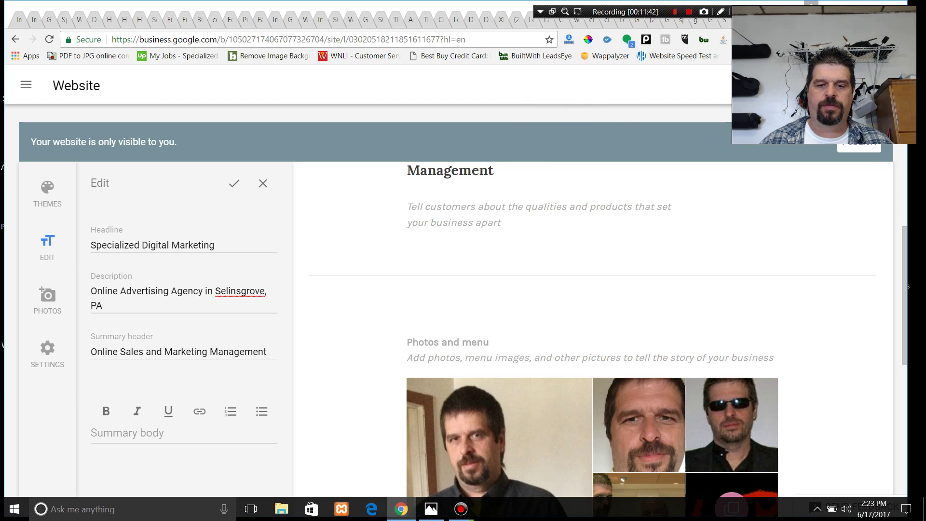
mouse_move(462, 511)
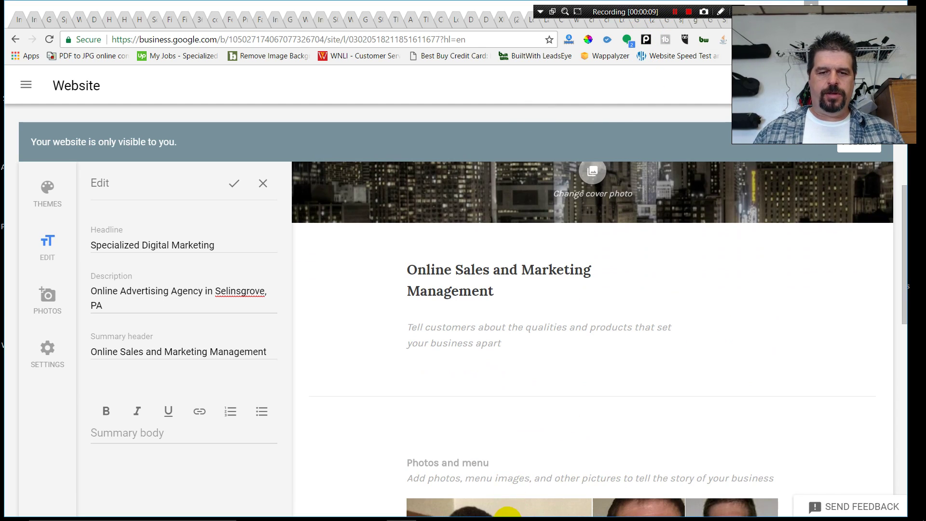
click(496, 515)
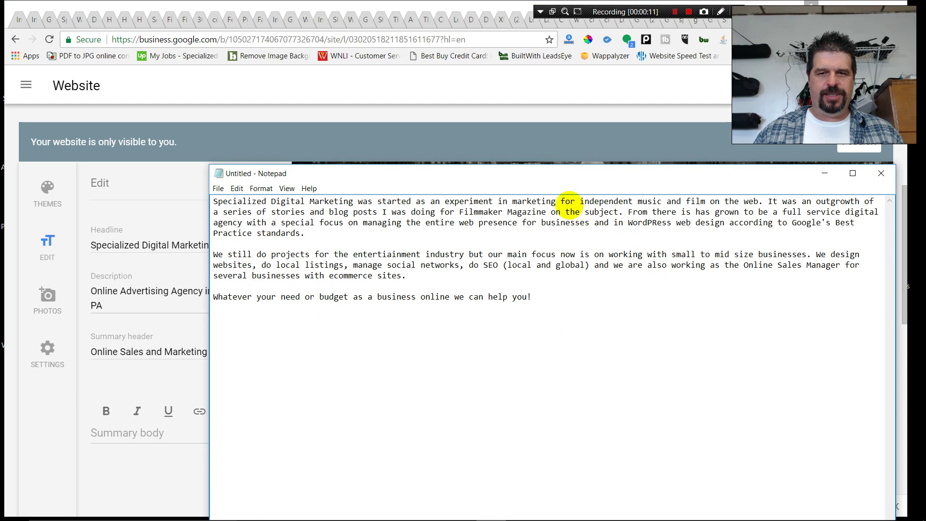
drag(552, 179, 529, 135)
click(518, 246)
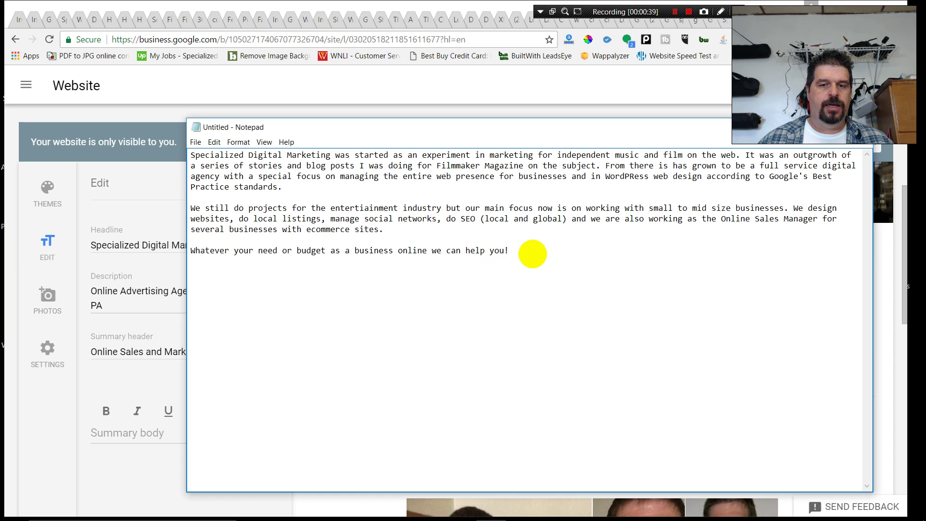
drag(514, 250, 191, 155)
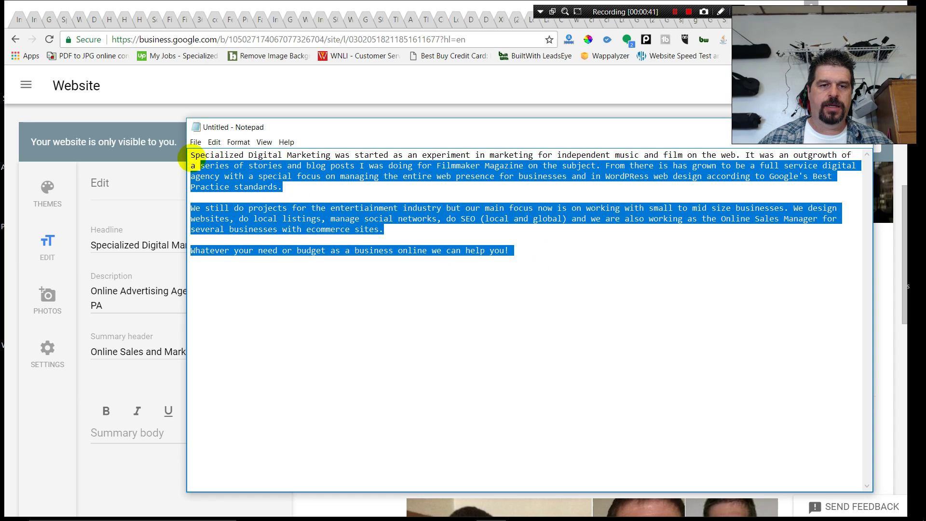
right_click(414, 174)
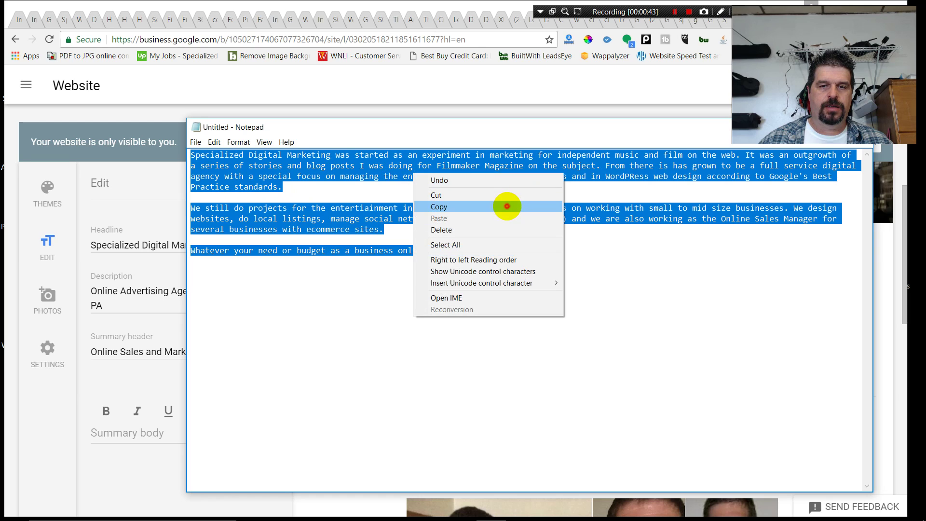
click(505, 206)
click(805, 127)
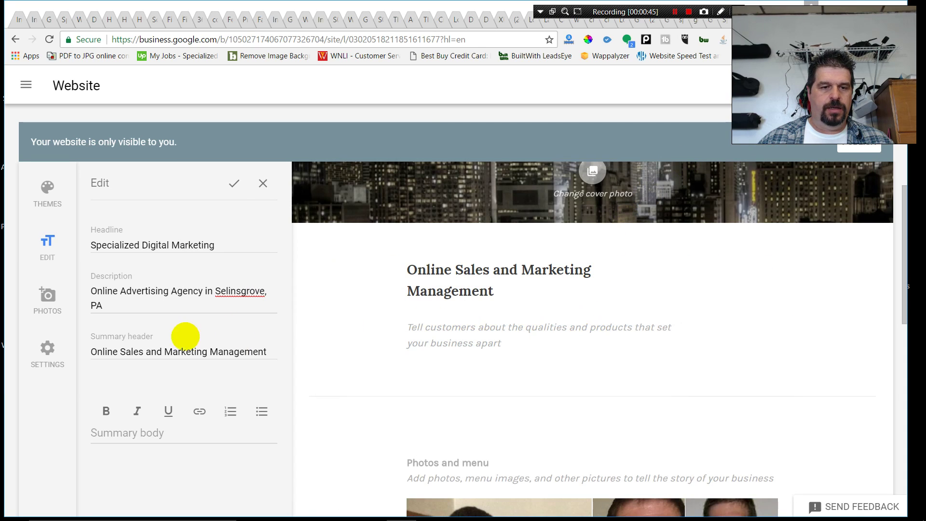
Step: Paste the copied business description into the website's summary body
click(170, 433)
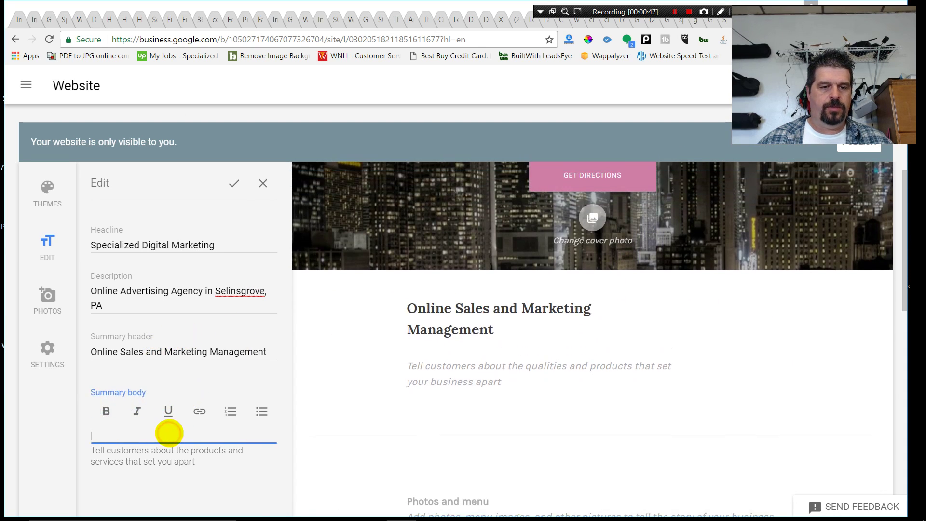
key(ctrl+v)
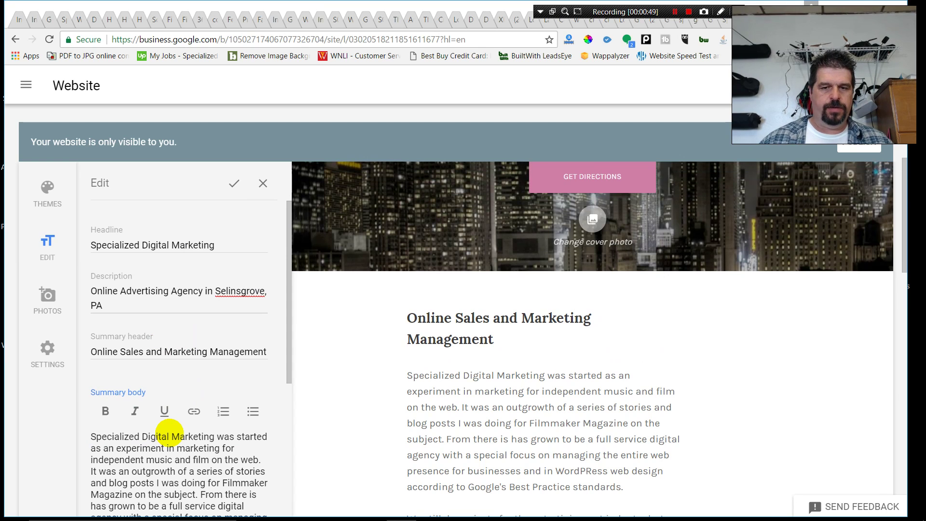
scroll(222, 394, down, 5)
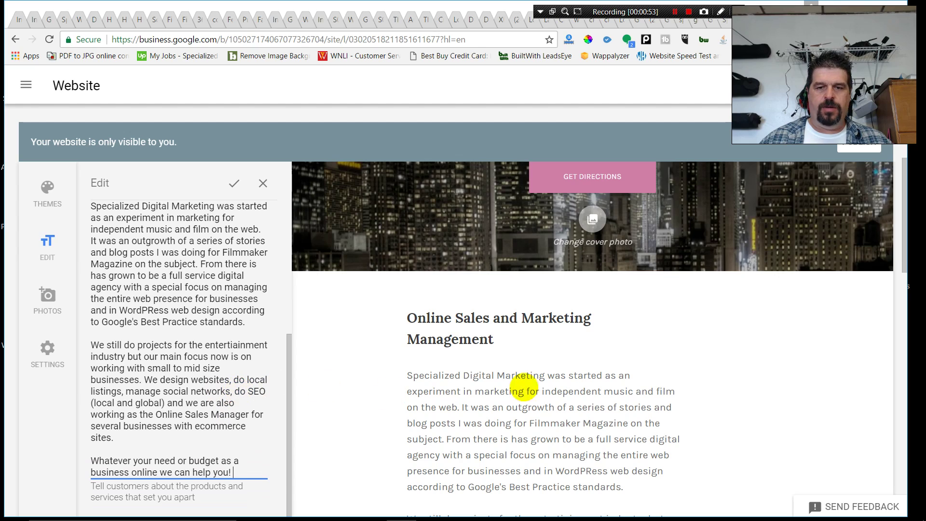
scroll(616, 364, up, 4)
scroll(619, 363, down, 8)
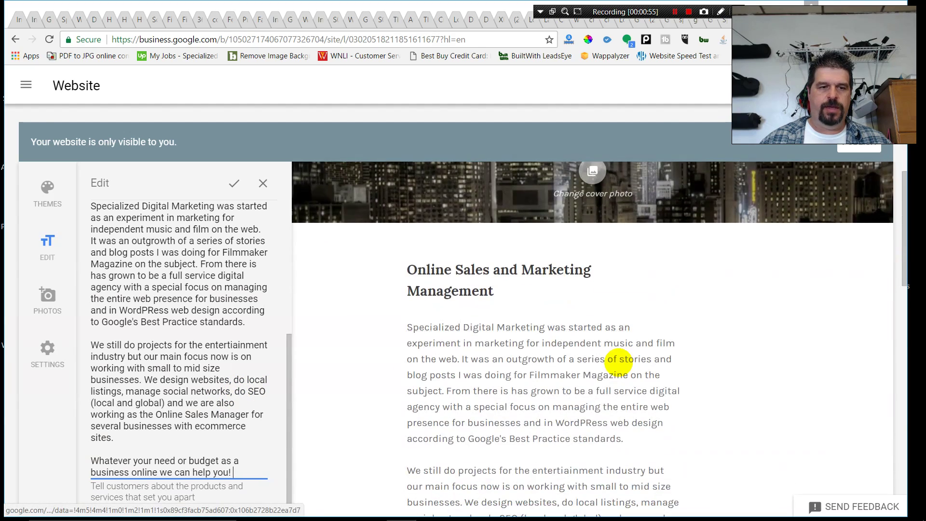
Step: Add the business website, Linkedin, Facebook, Twitter, YouTube and Google+ addresses as a list at the end of the summary body
key(ctrl+v)
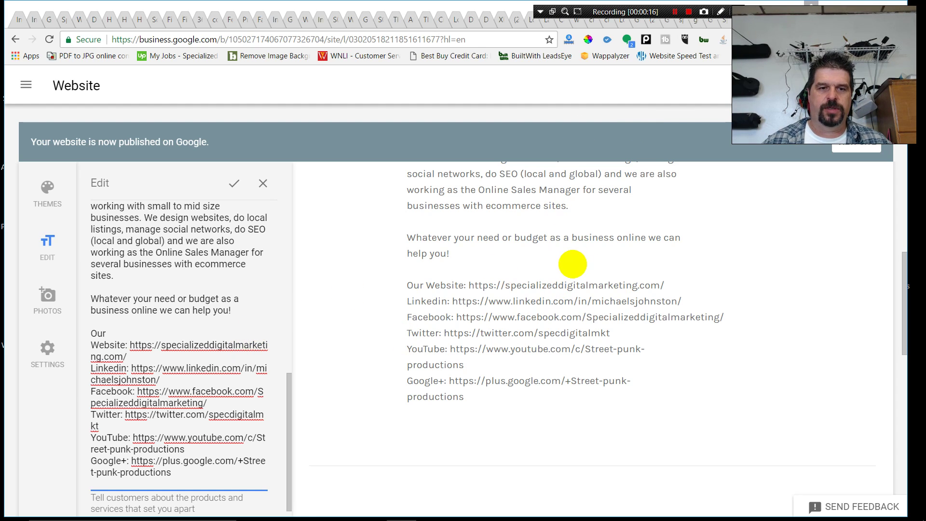
scroll(326, 345, down, 6)
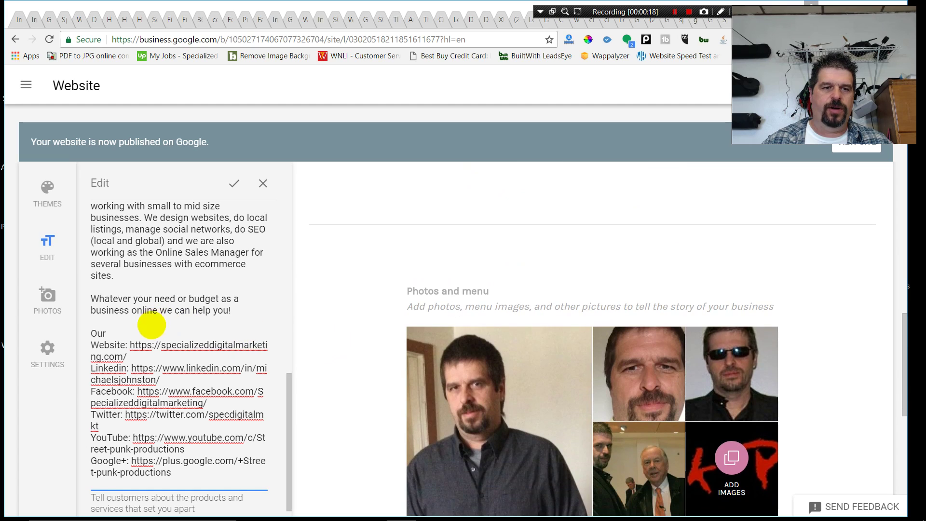
scroll(151, 320, down, 1)
scroll(559, 331, up, 9)
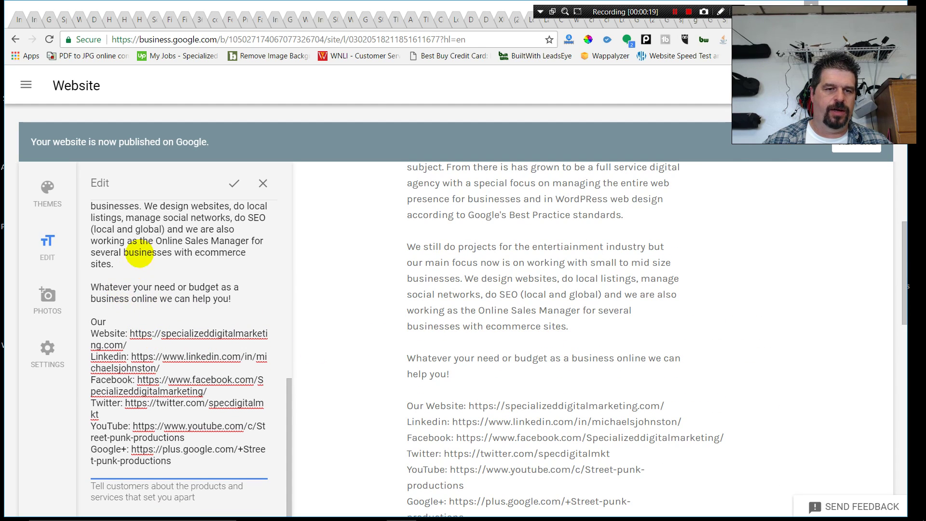
scroll(202, 350, up, 2)
scroll(201, 350, up, 4)
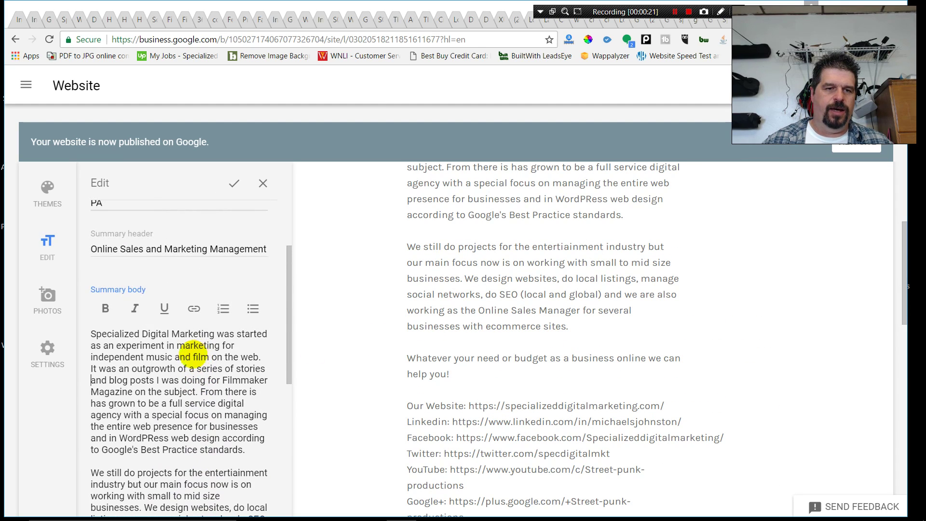
scroll(182, 393, down, 5)
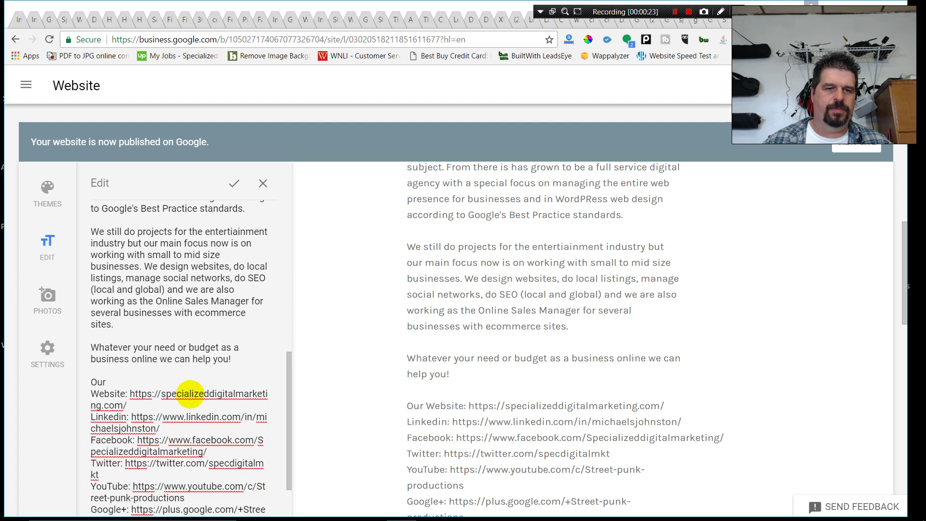
scroll(185, 389, up, 7)
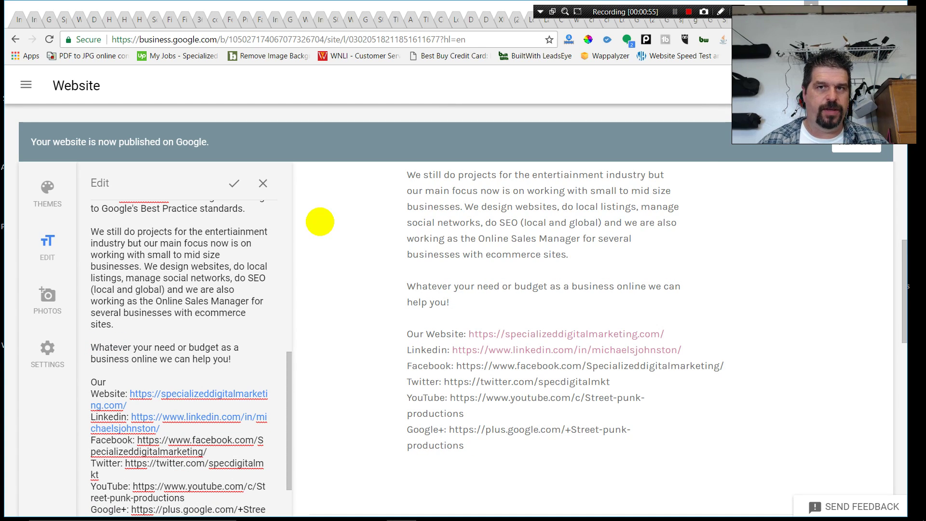
scroll(207, 345, down, 2)
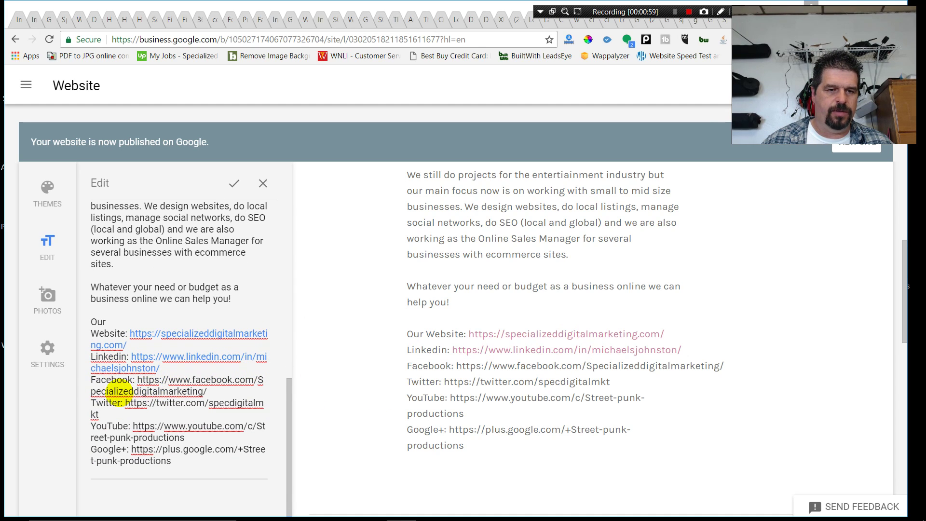
drag(137, 379, 205, 388)
right_click(201, 382)
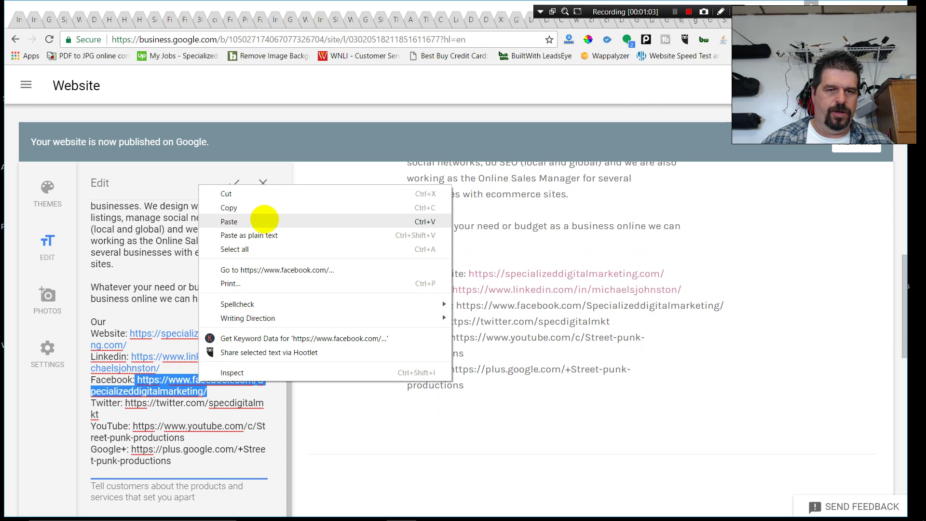
click(273, 208)
scroll(237, 263, up, 6)
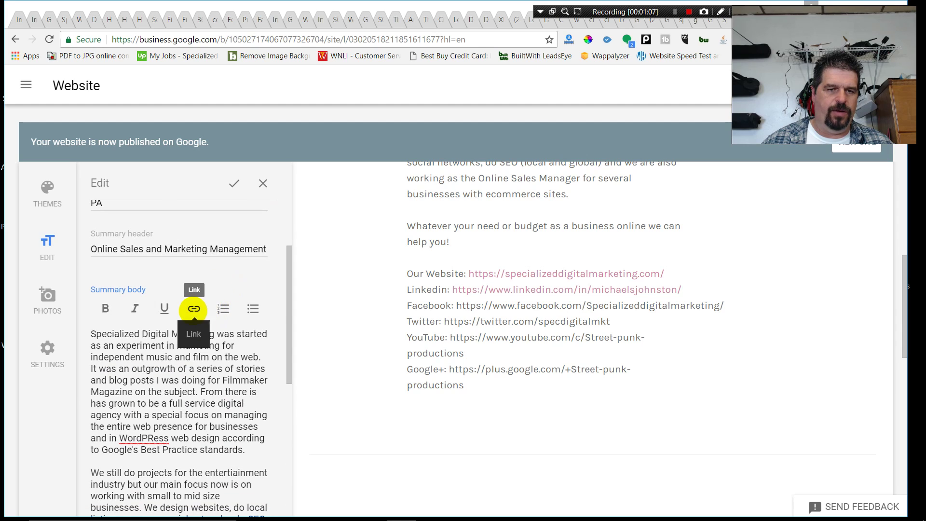
scroll(212, 400, down, 6)
scroll(212, 399, up, 8)
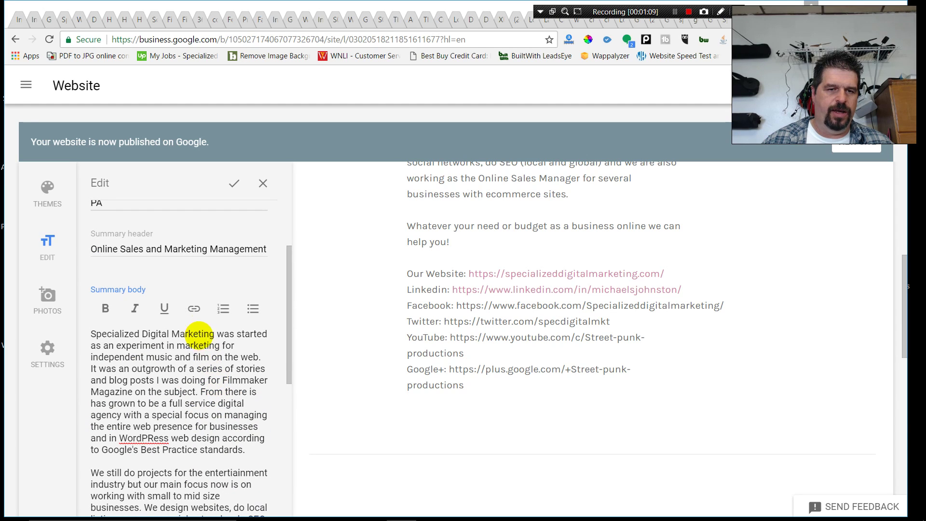
click(194, 309)
key(BackSpace)
key(ctrl+v)
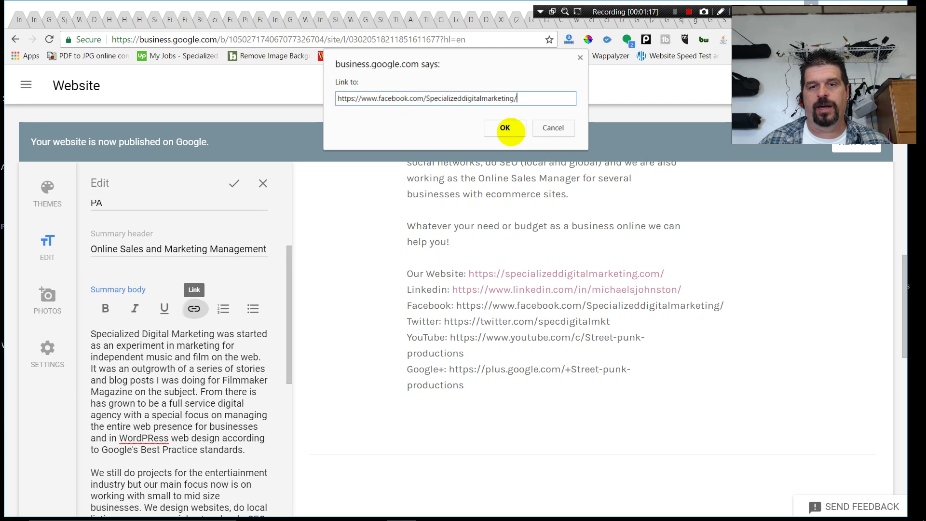
click(507, 128)
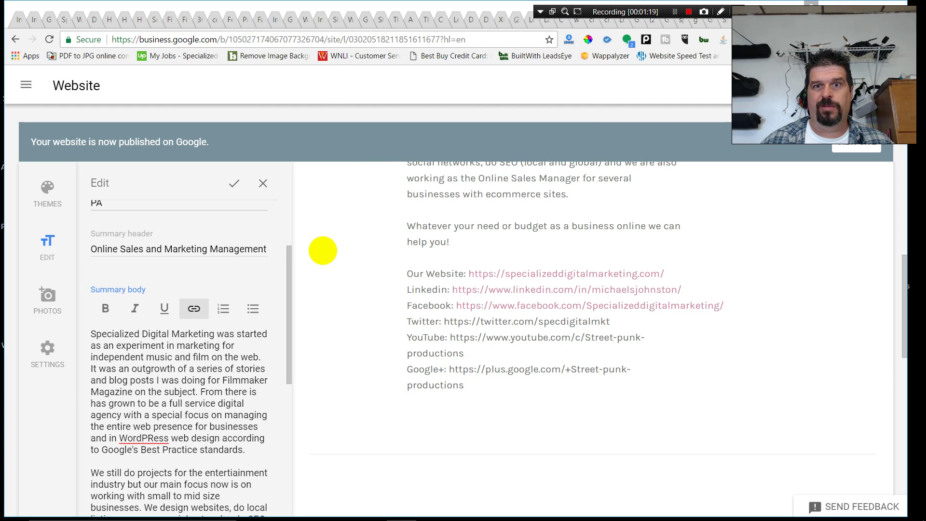
scroll(323, 250, down, 3)
scroll(217, 342, down, 6)
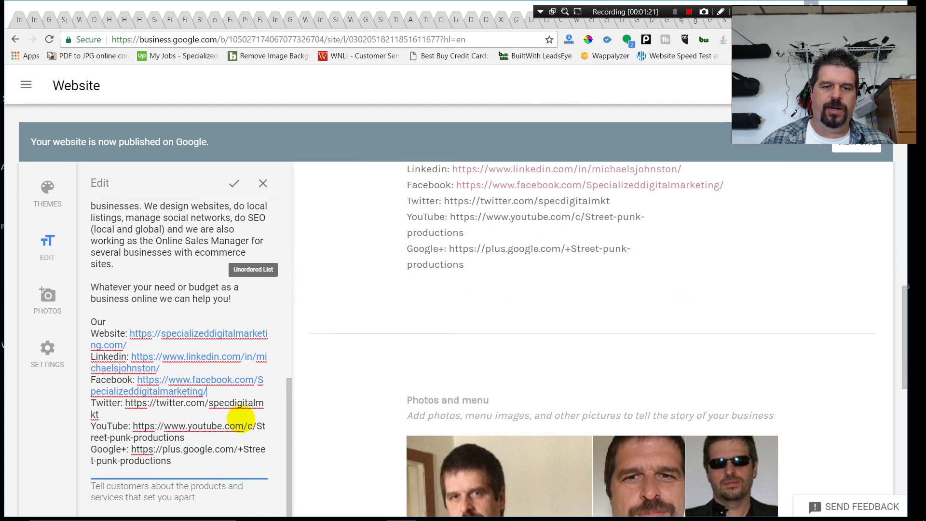
click(126, 405)
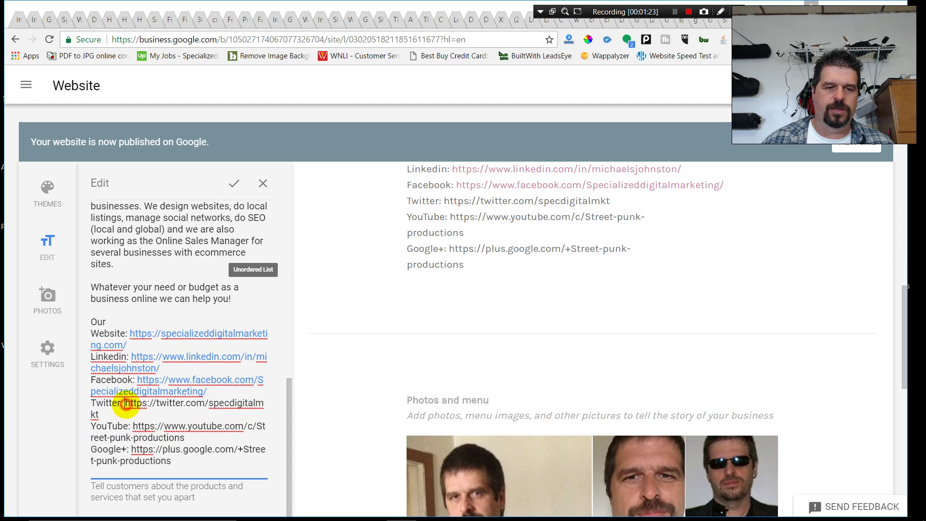
drag(125, 404, 124, 412)
right_click(173, 403)
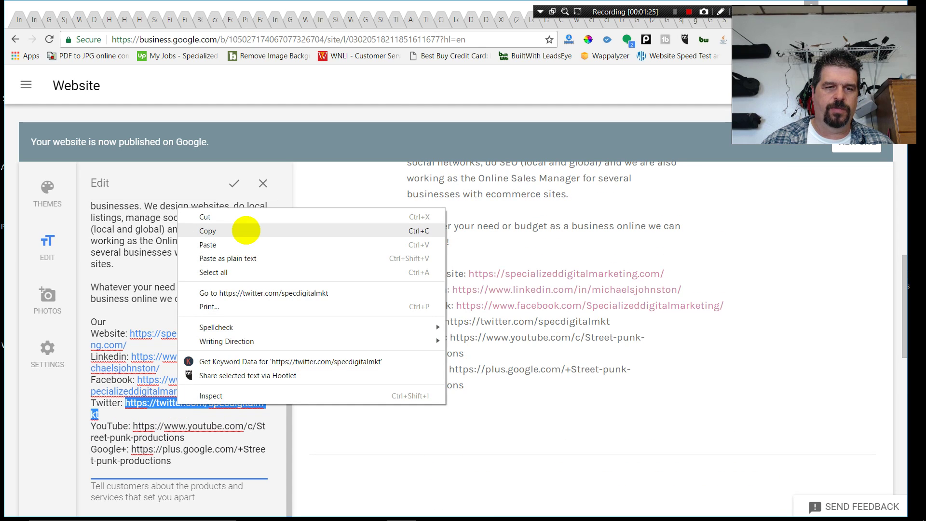
click(244, 231)
scroll(233, 244, up, 3)
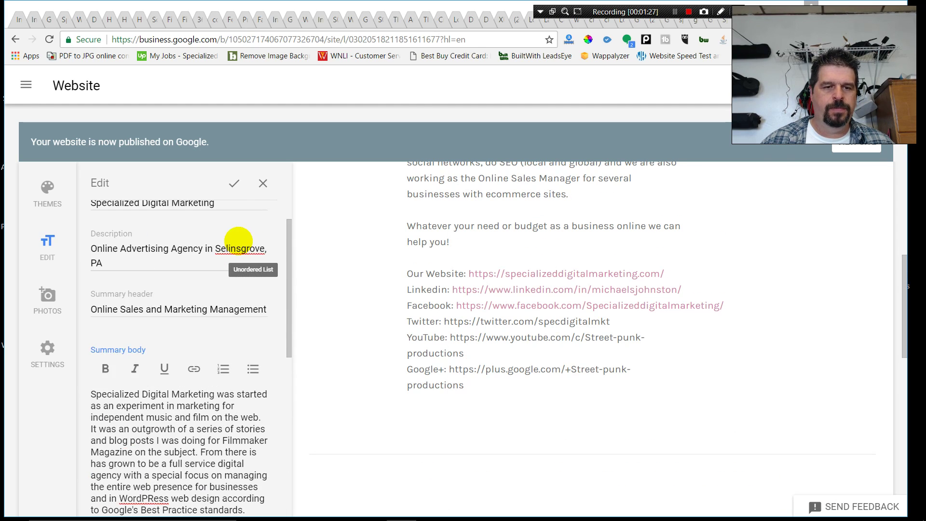
scroll(201, 231, down, 3)
click(194, 248)
key(BackSpace)
key(ctrl+v)
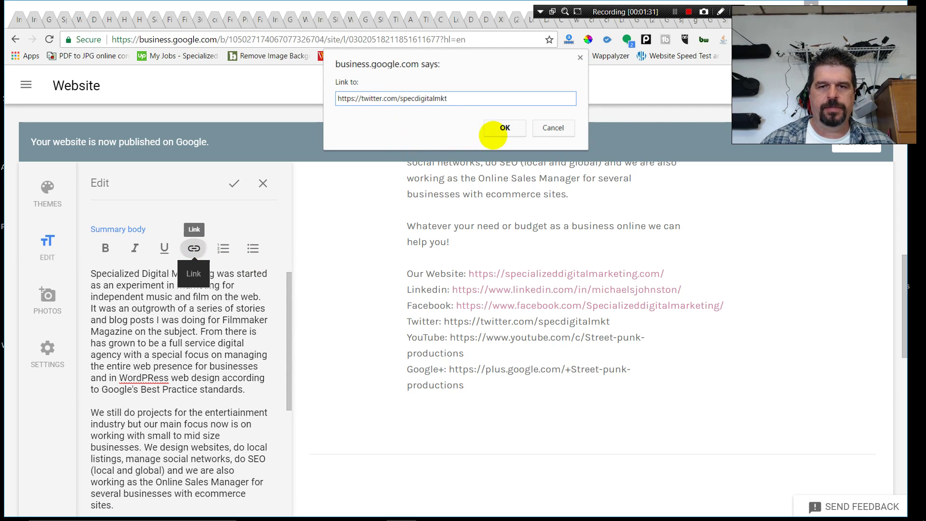
click(504, 127)
scroll(224, 351, down, 5)
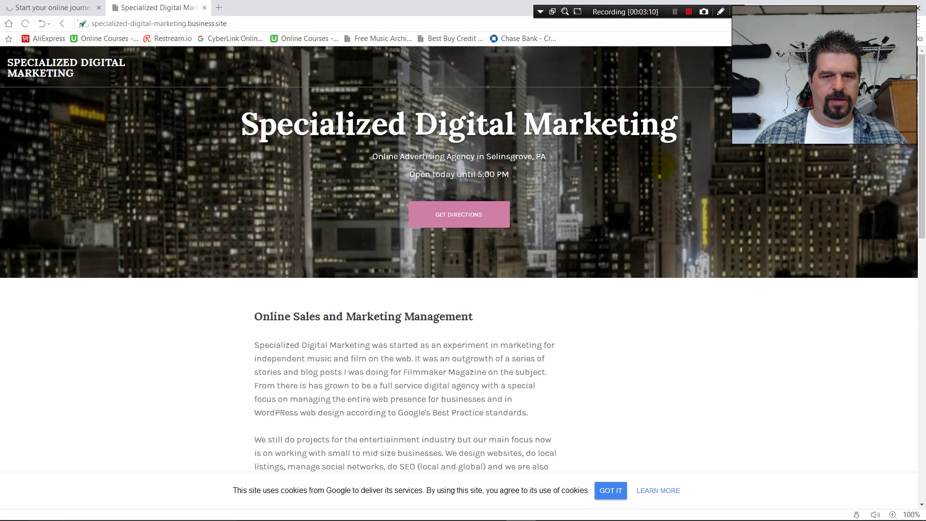
Step: Review the header, summary text and profile links on the published specialized-digital-marketing.business.site page and accept its cookie notice
scroll(663, 167, down, 5)
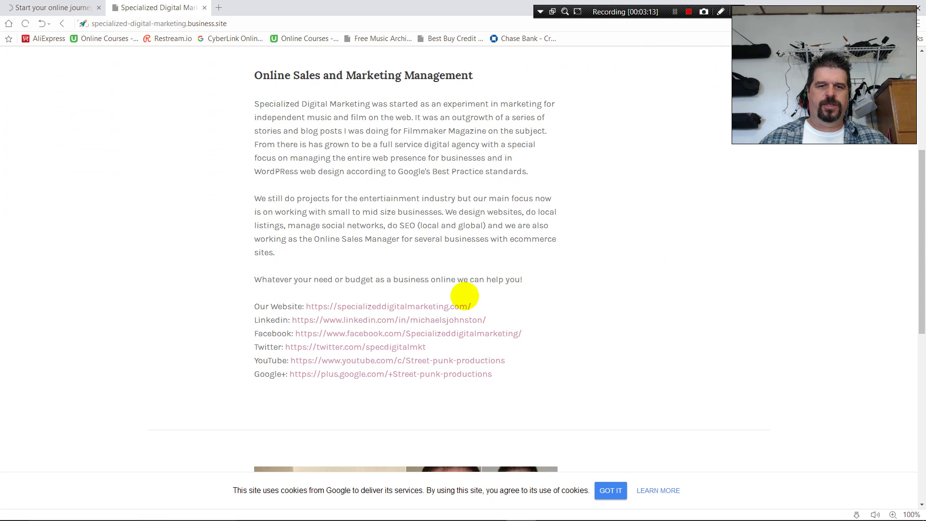
scroll(762, 230, up, 5)
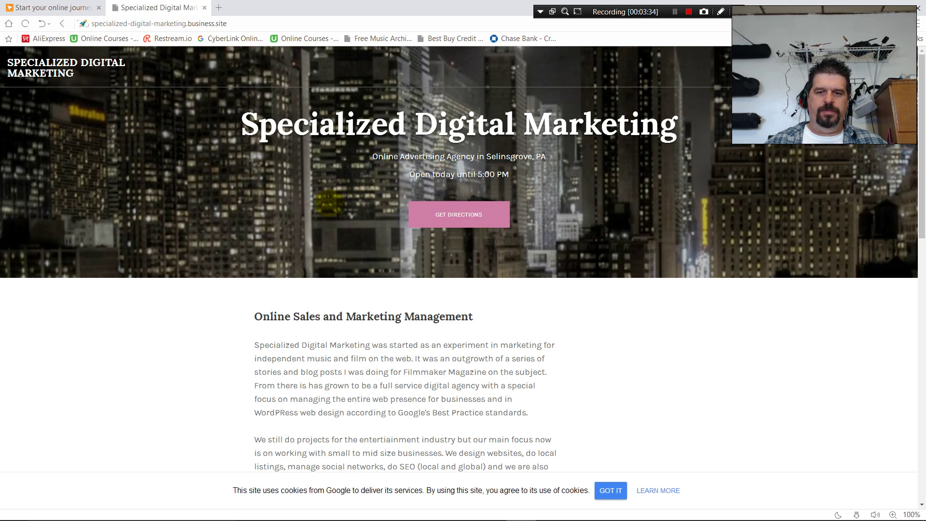
scroll(330, 203, down, 5)
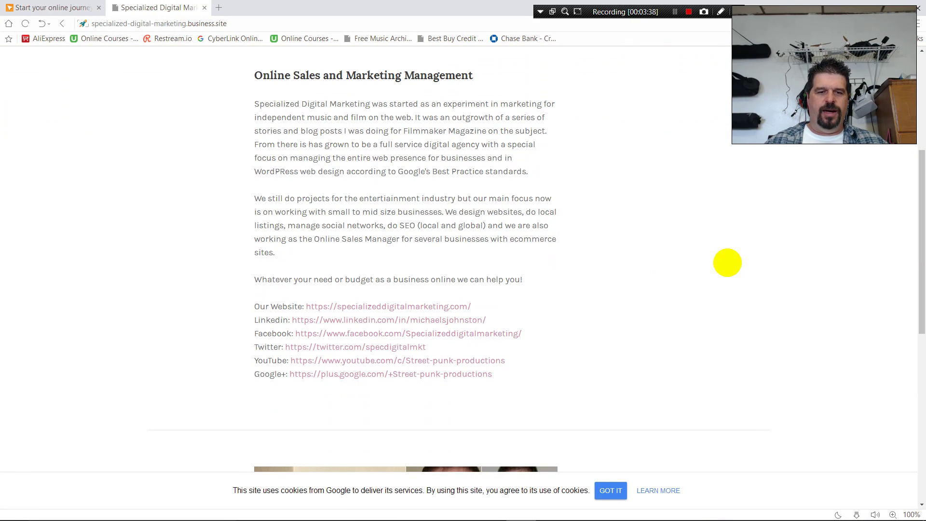
click(611, 490)
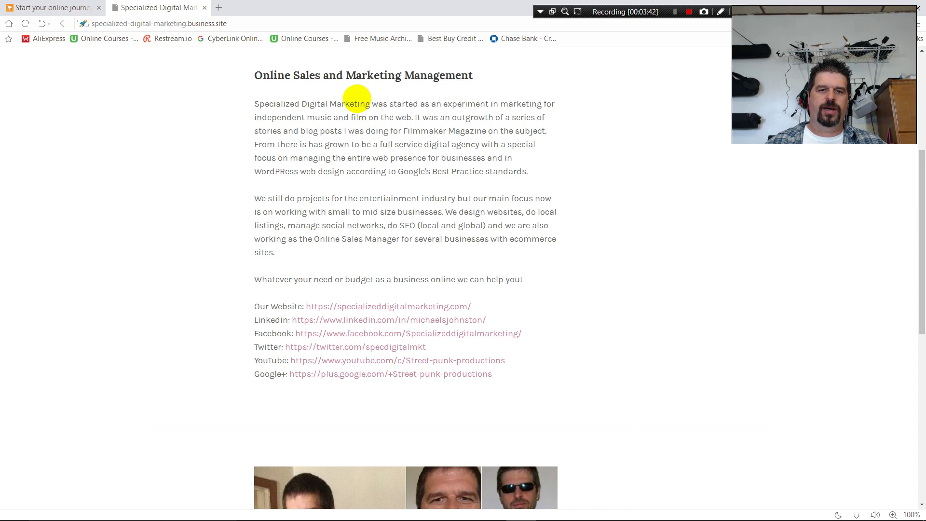
scroll(424, 254, up, 5)
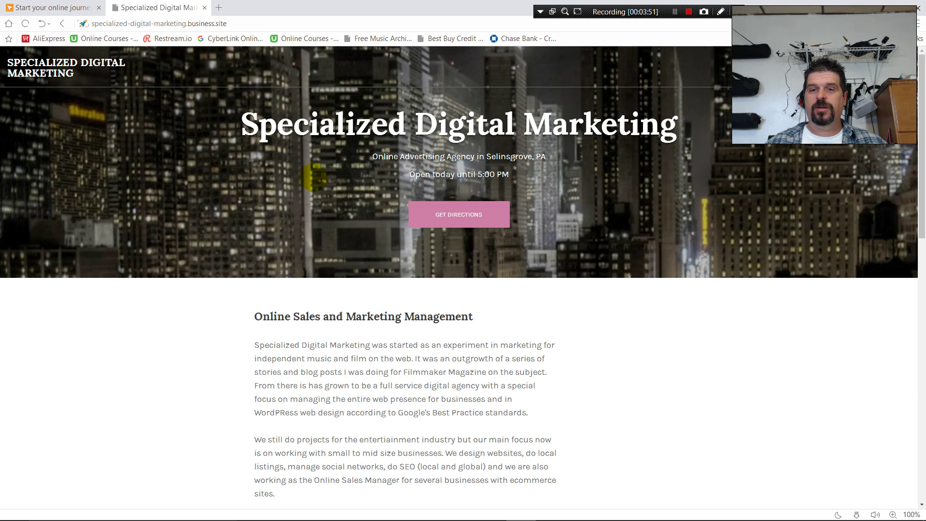
mouse_move(490, 512)
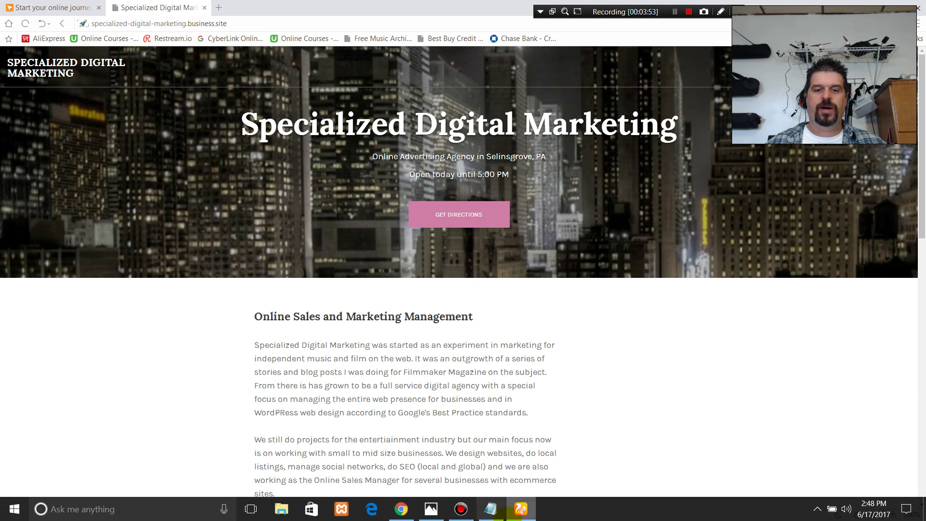